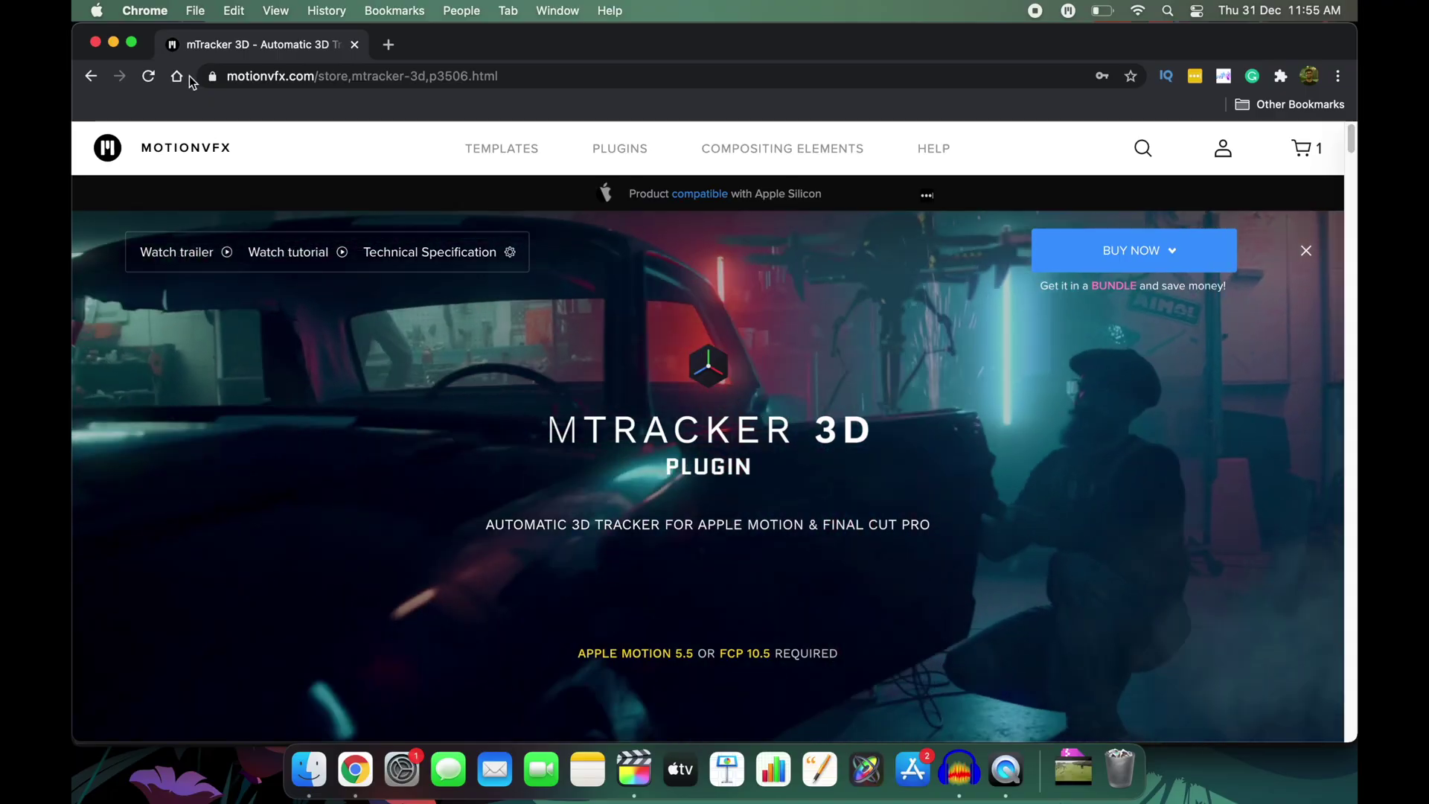
- Put Chrome in full screen and preview the one-click tracking demo video on the mTracker 3D page
key(ctrl+super+f)
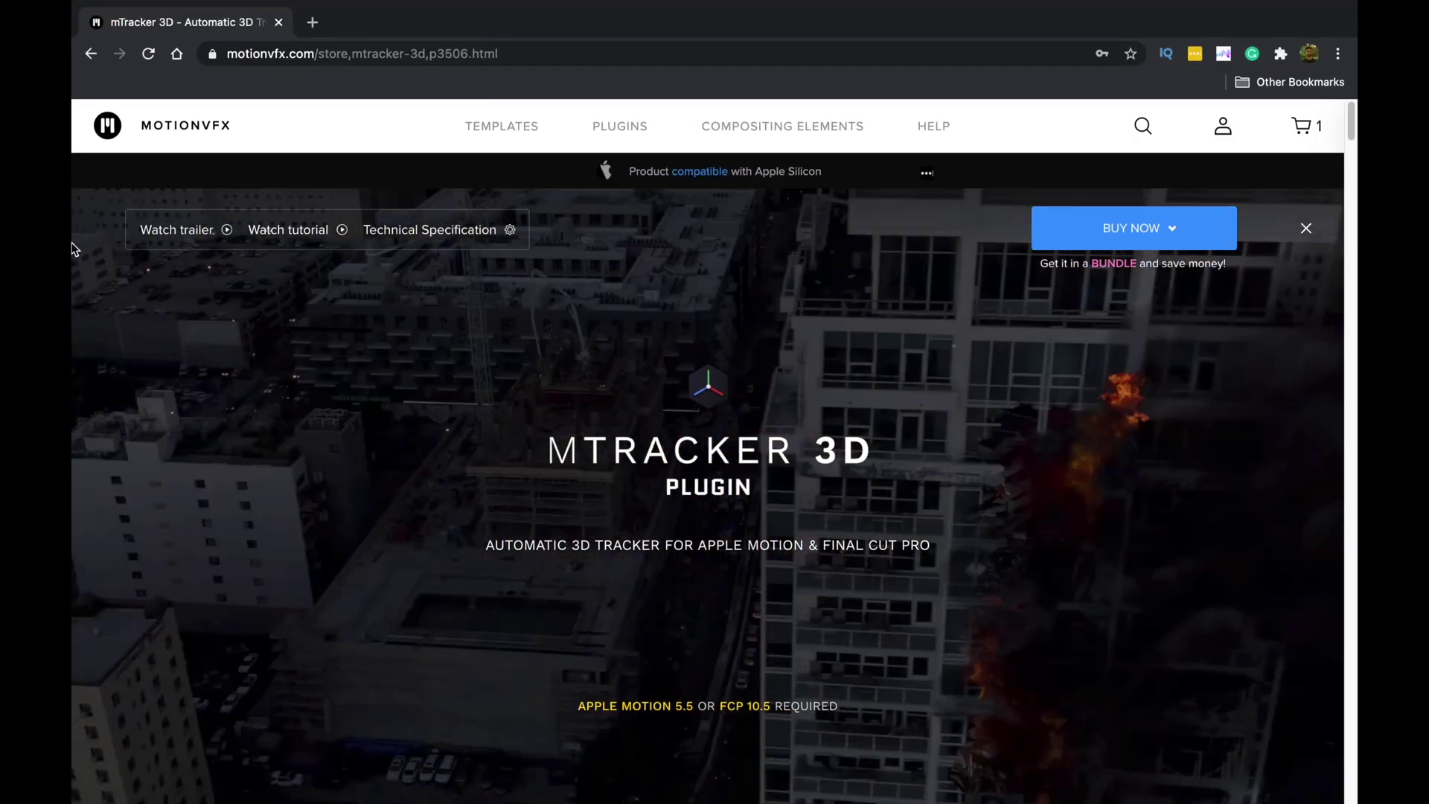
scroll(74, 249, down, 5)
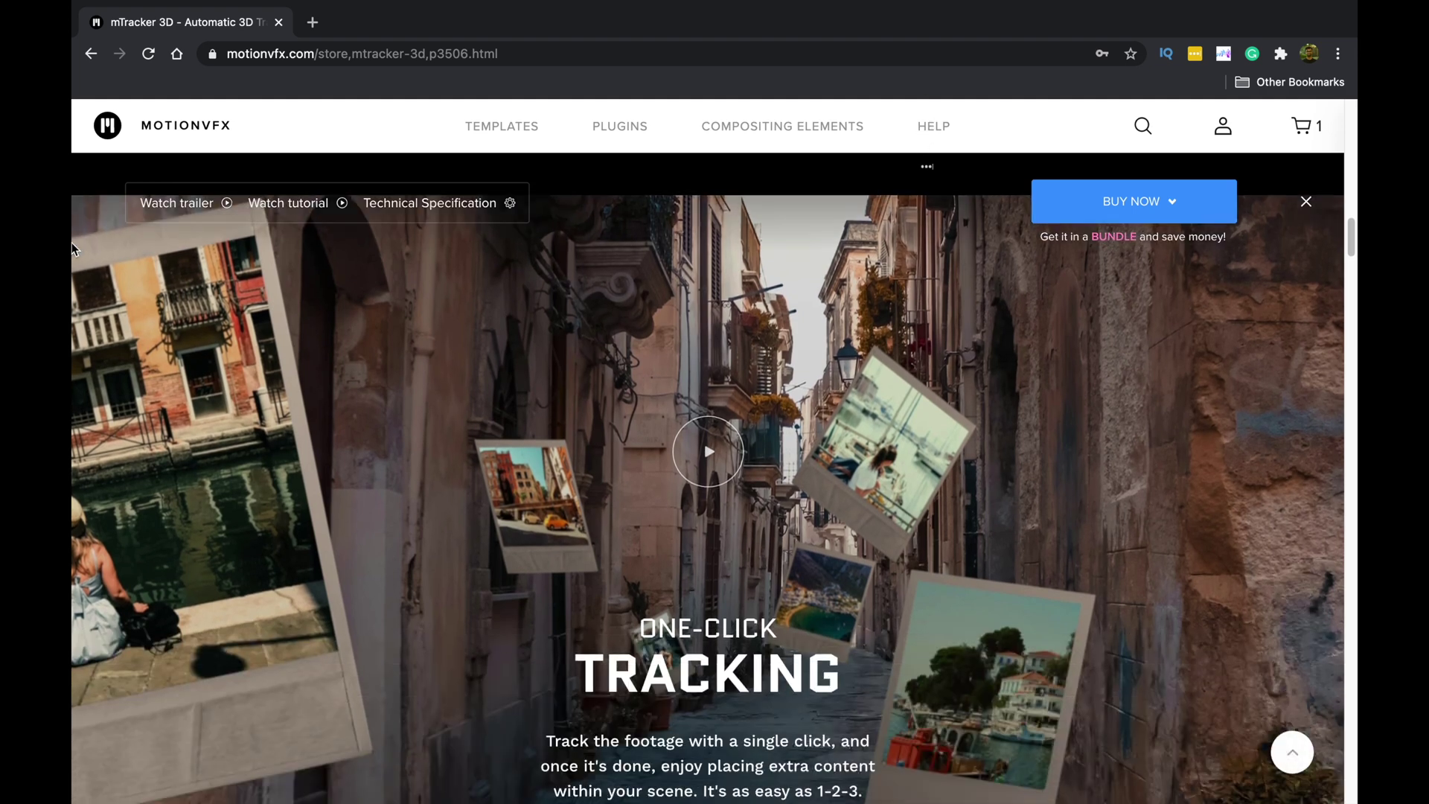
click(709, 451)
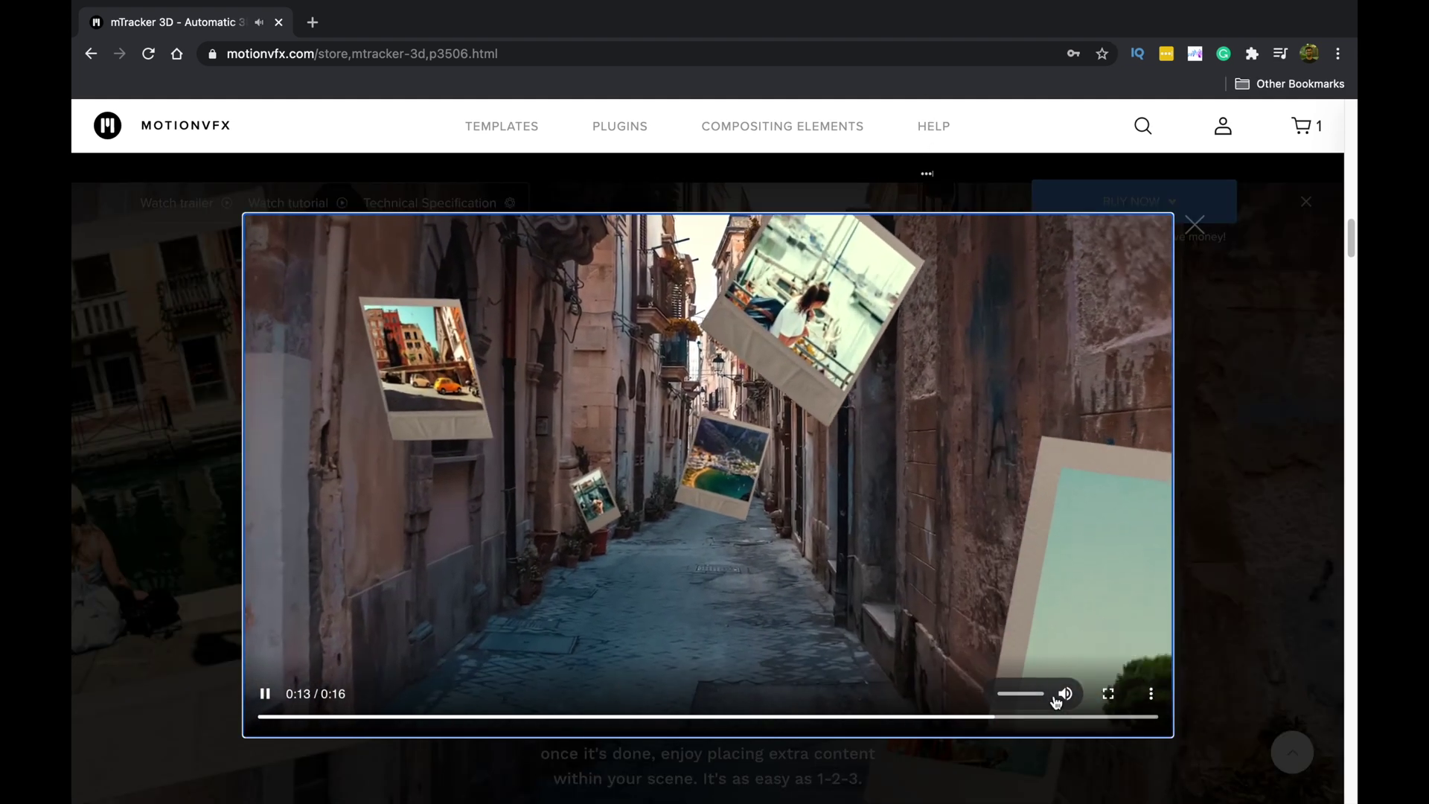
key(Escape)
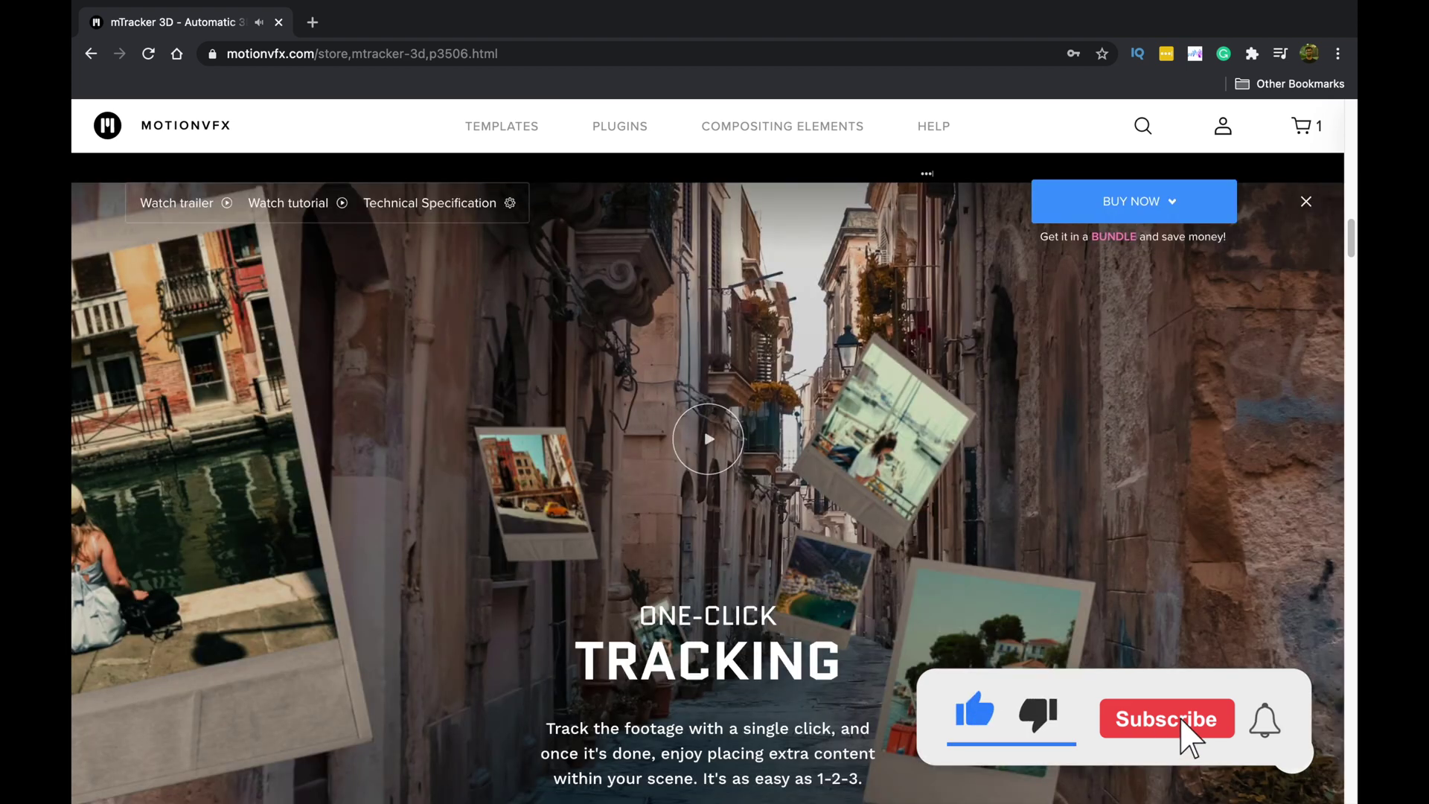
- Scroll down through the mTracker 3D product page and back up toward the top
scroll(707, 476, down, 10)
scroll(1262, 690, down, 15)
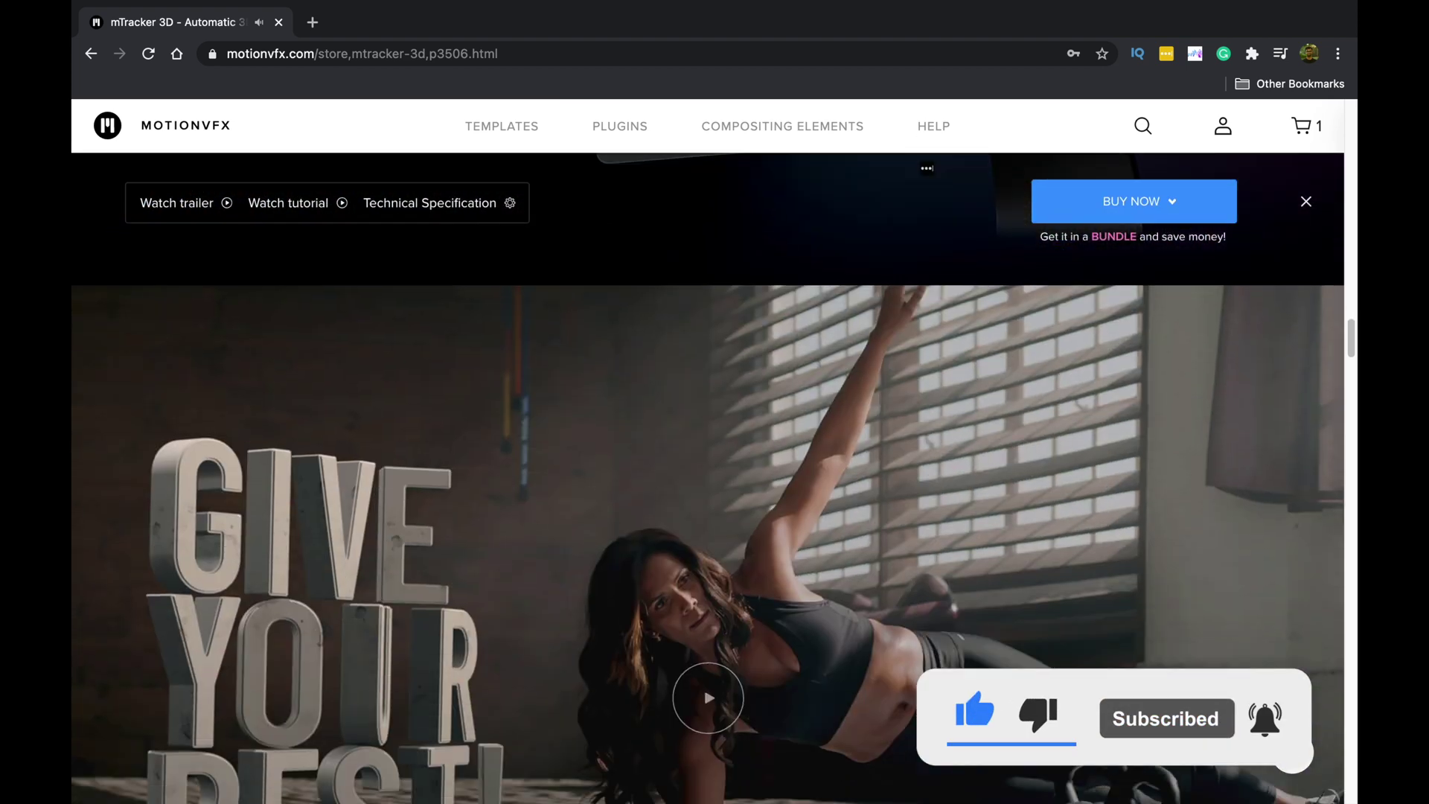
scroll(1262, 693, down, 2)
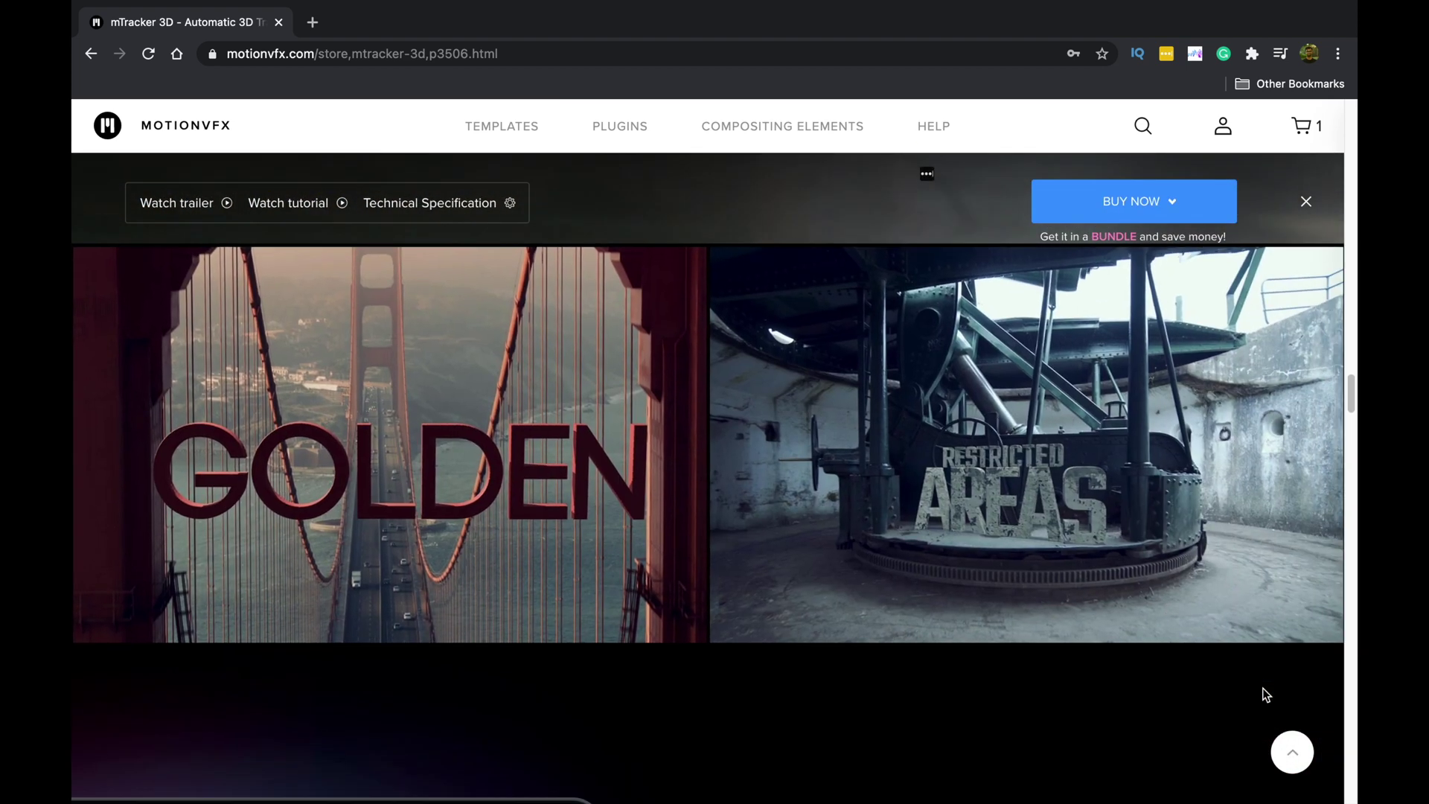
scroll(1262, 687, down, 8)
scroll(1262, 687, down, 15)
scroll(1262, 687, down, 10)
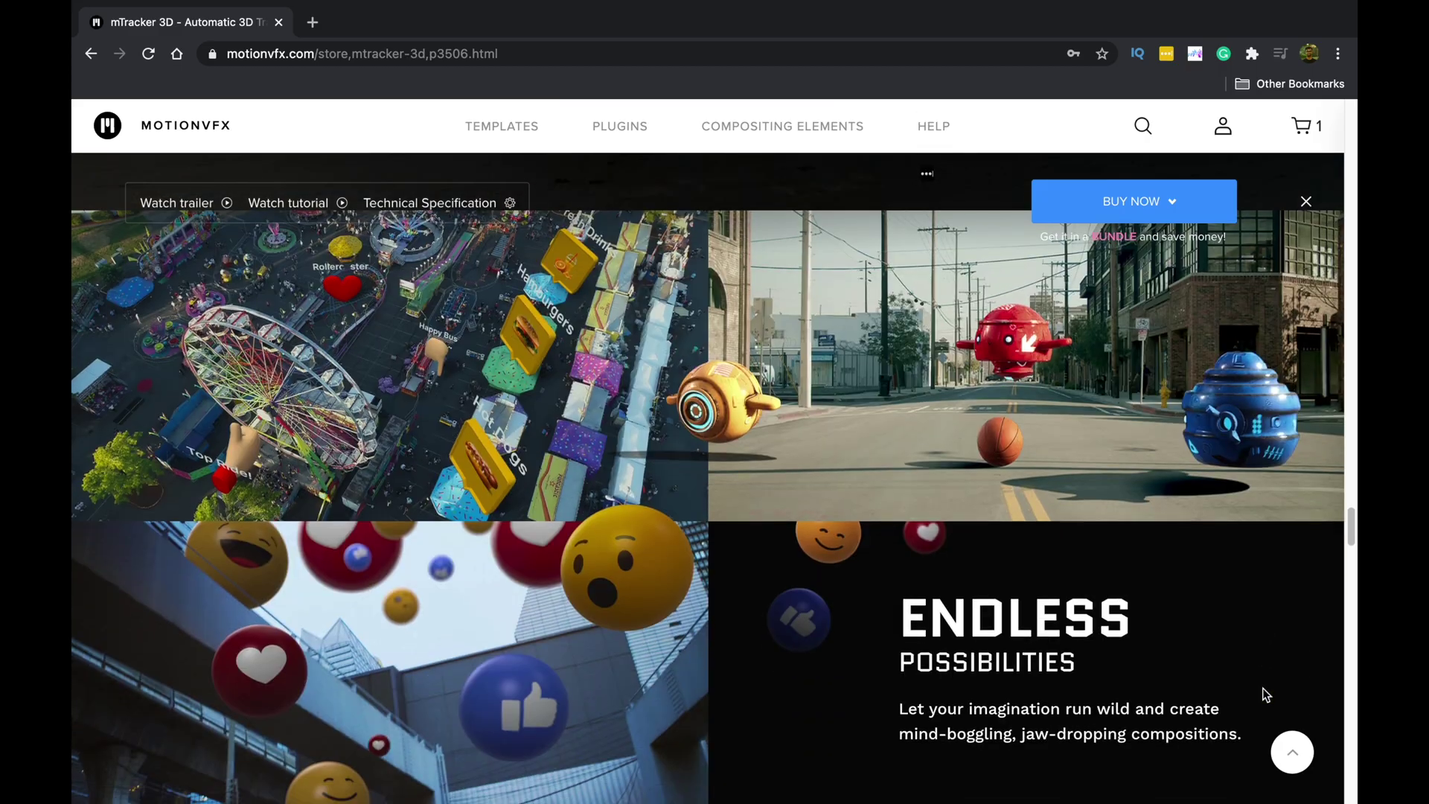
scroll(1262, 688, up, 20)
scroll(1262, 693, up, 15)
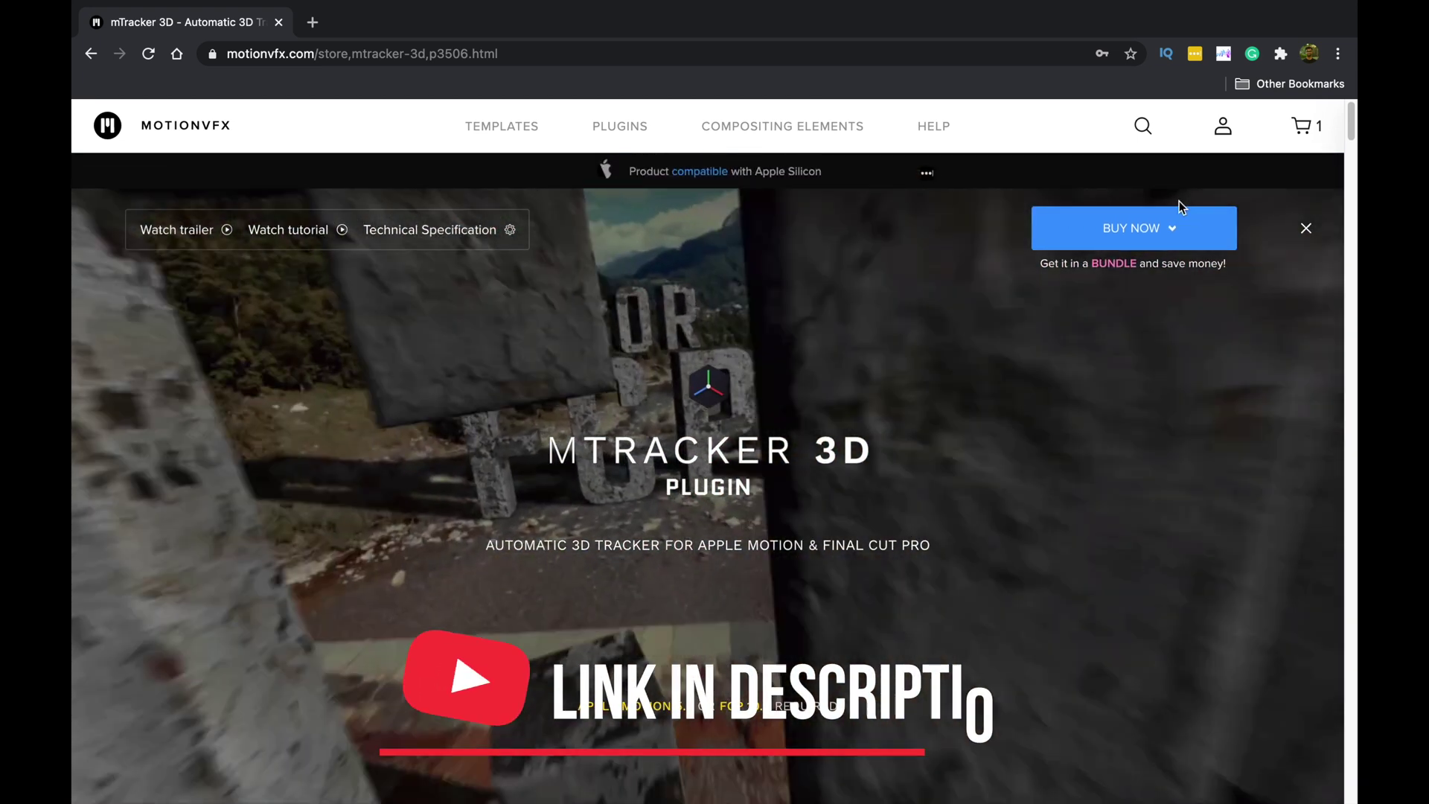
- Paste the saved track into Title 3D 01, confirm, pin it to a ground point, and show its settings
click(1175, 227)
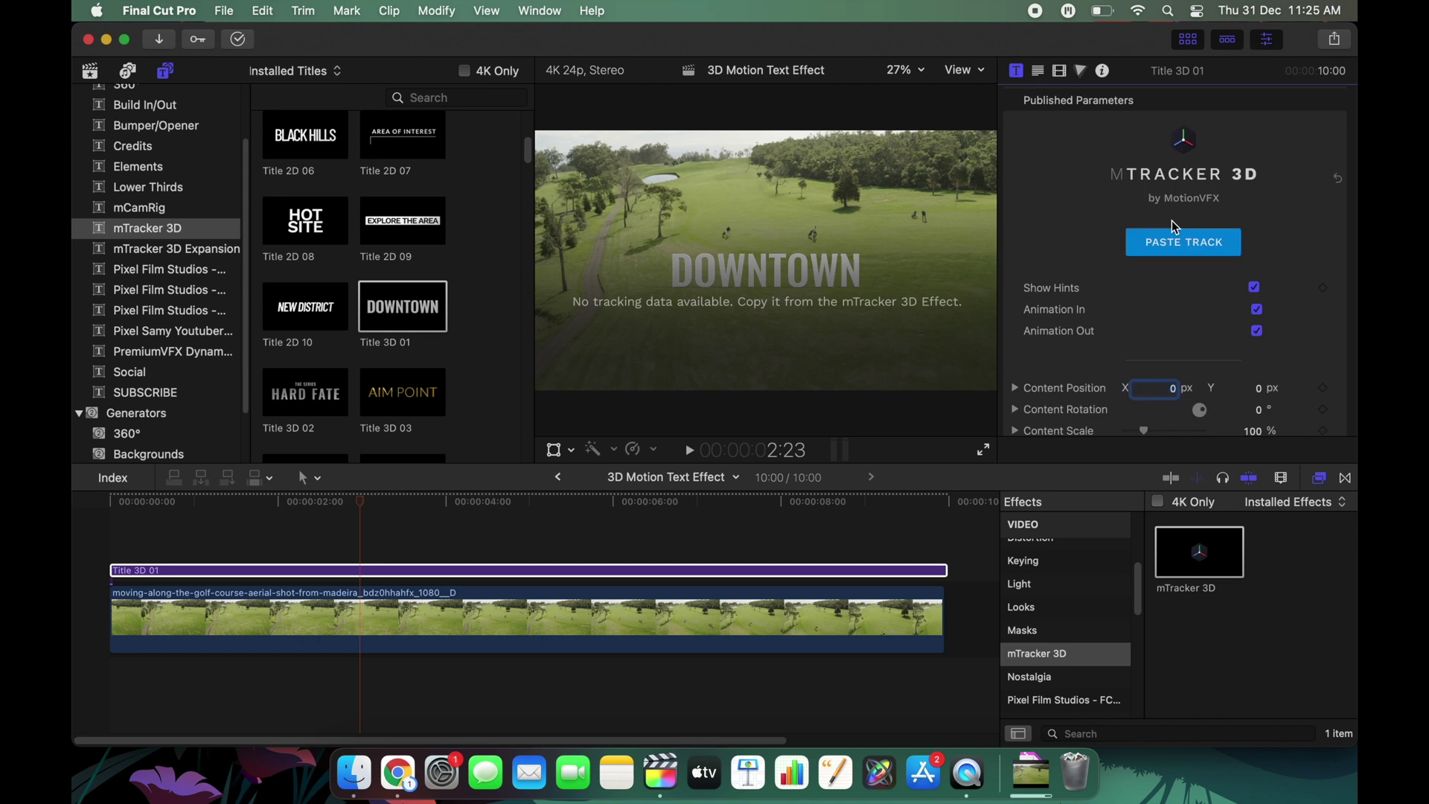
click(1169, 230)
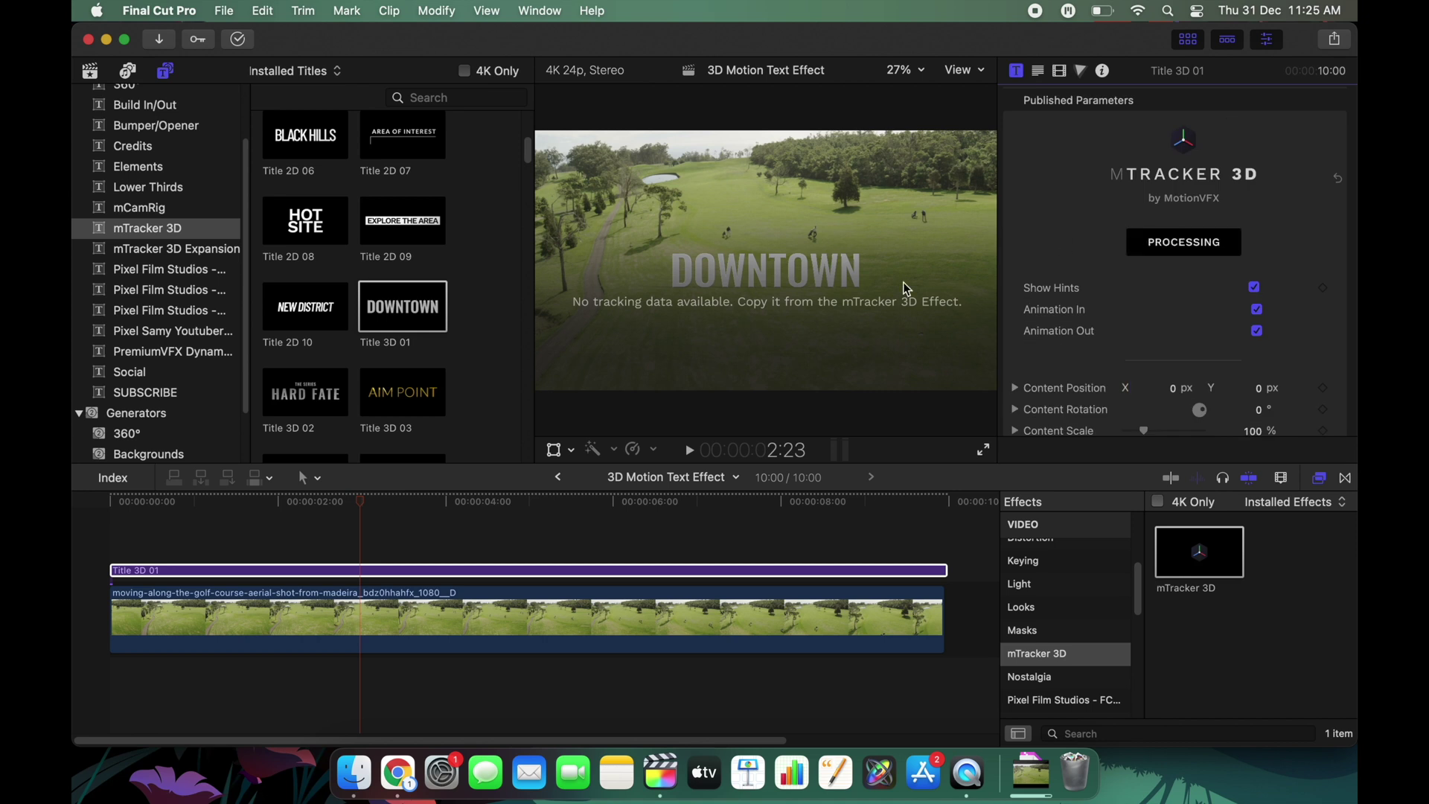
click(712, 309)
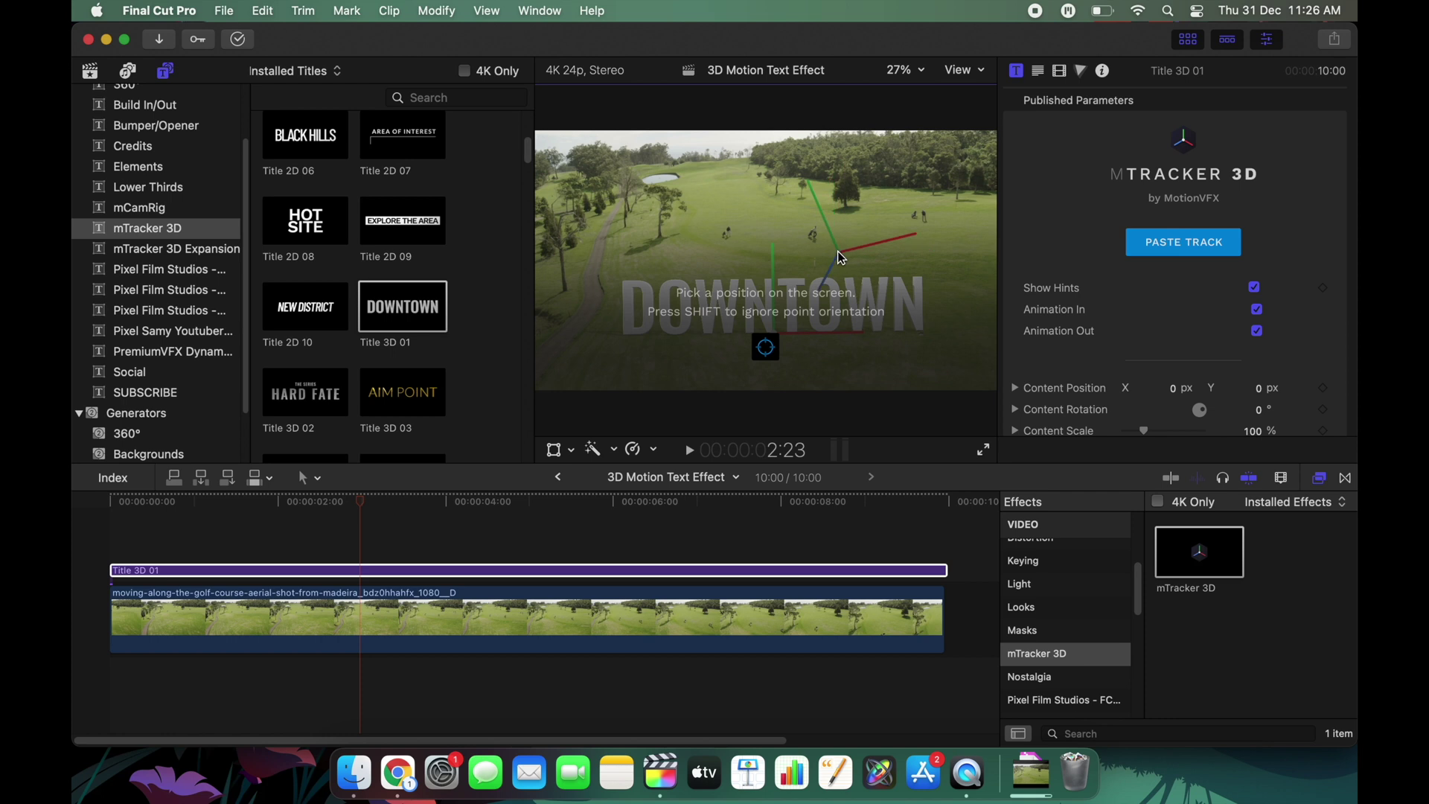
click(826, 228)
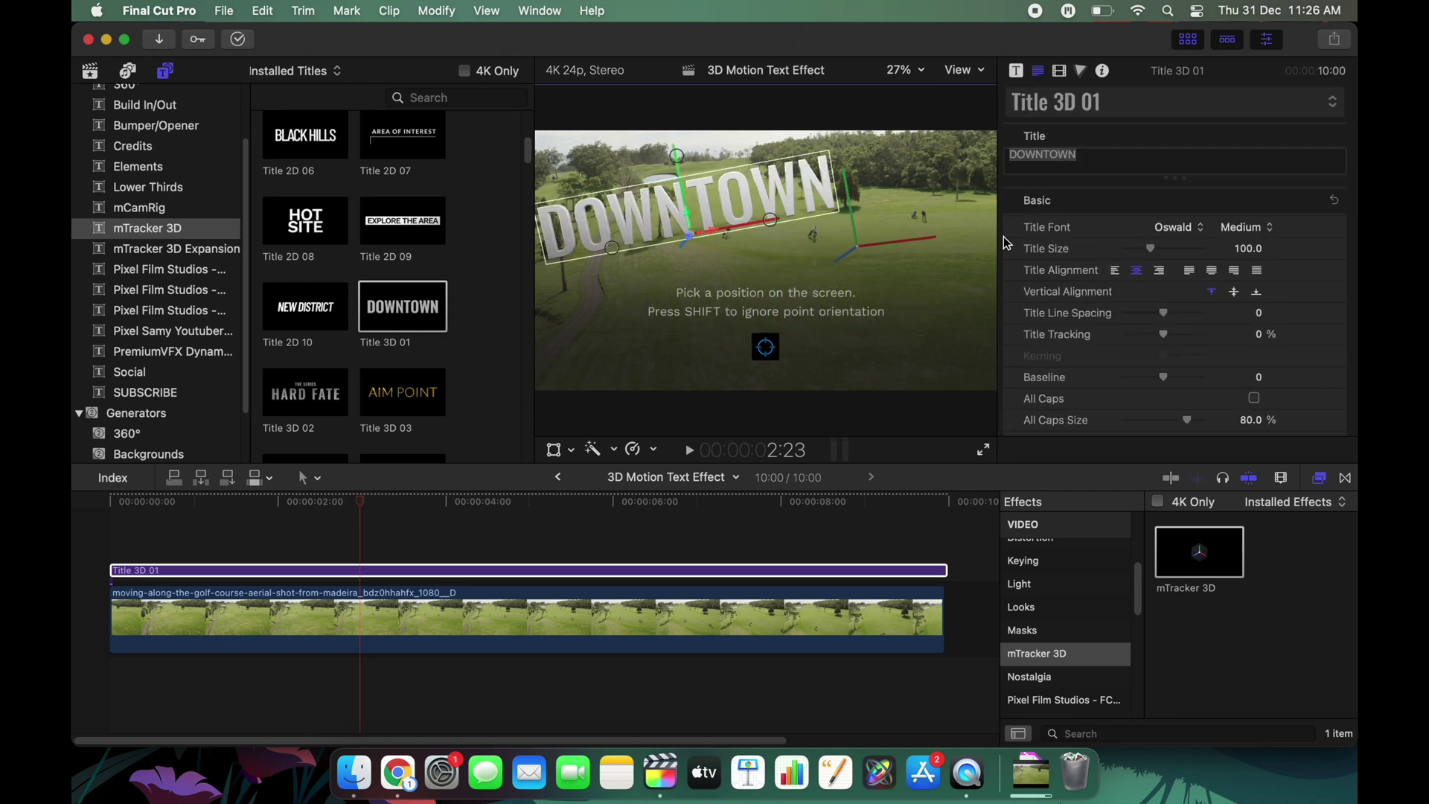
click(1016, 70)
scroll(1113, 363, down, 3)
scroll(1117, 362, down, 4)
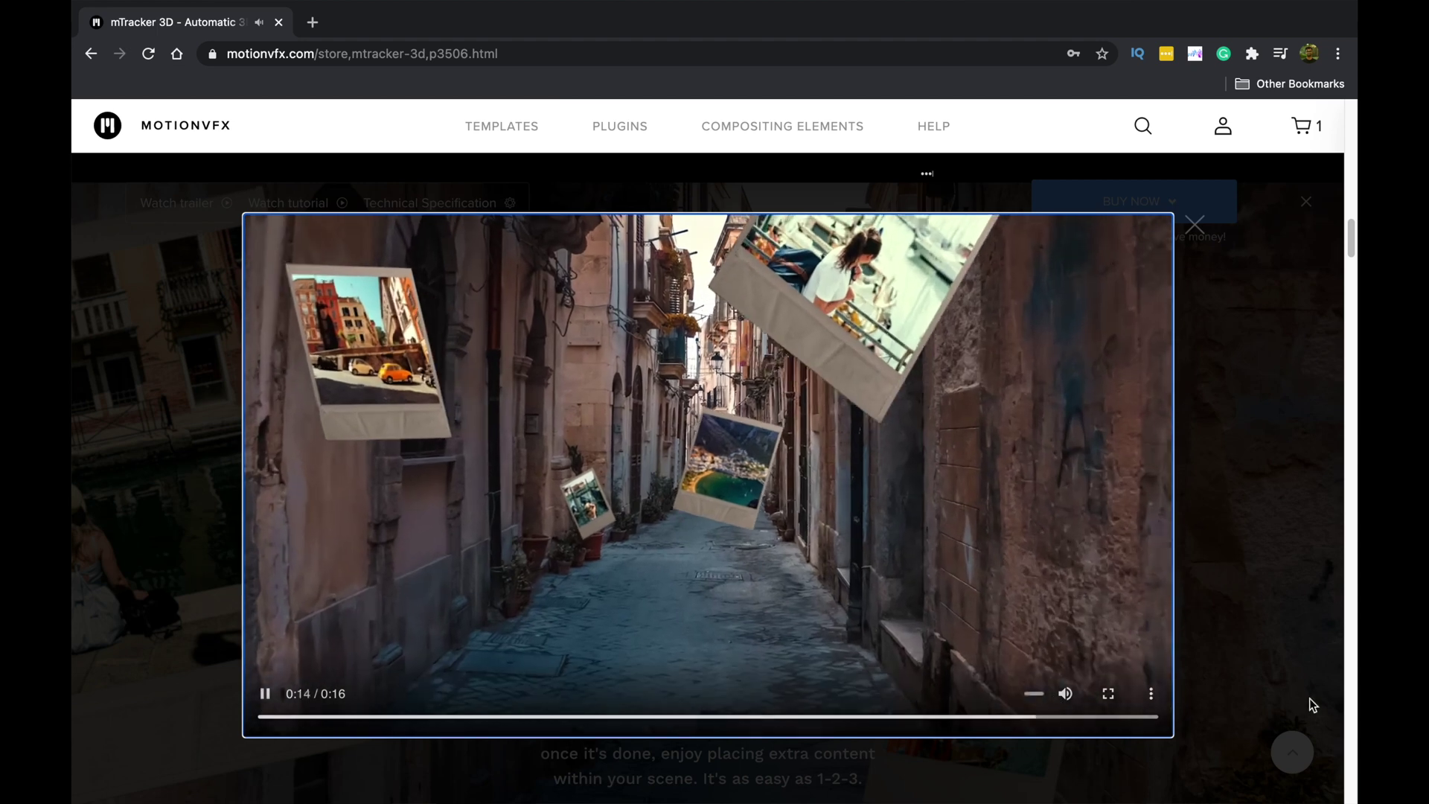
- Close the alley demo video and scroll down to the Built-in Content section
click(1271, 694)
scroll(1262, 687, down, 10)
scroll(1262, 688, down, 15)
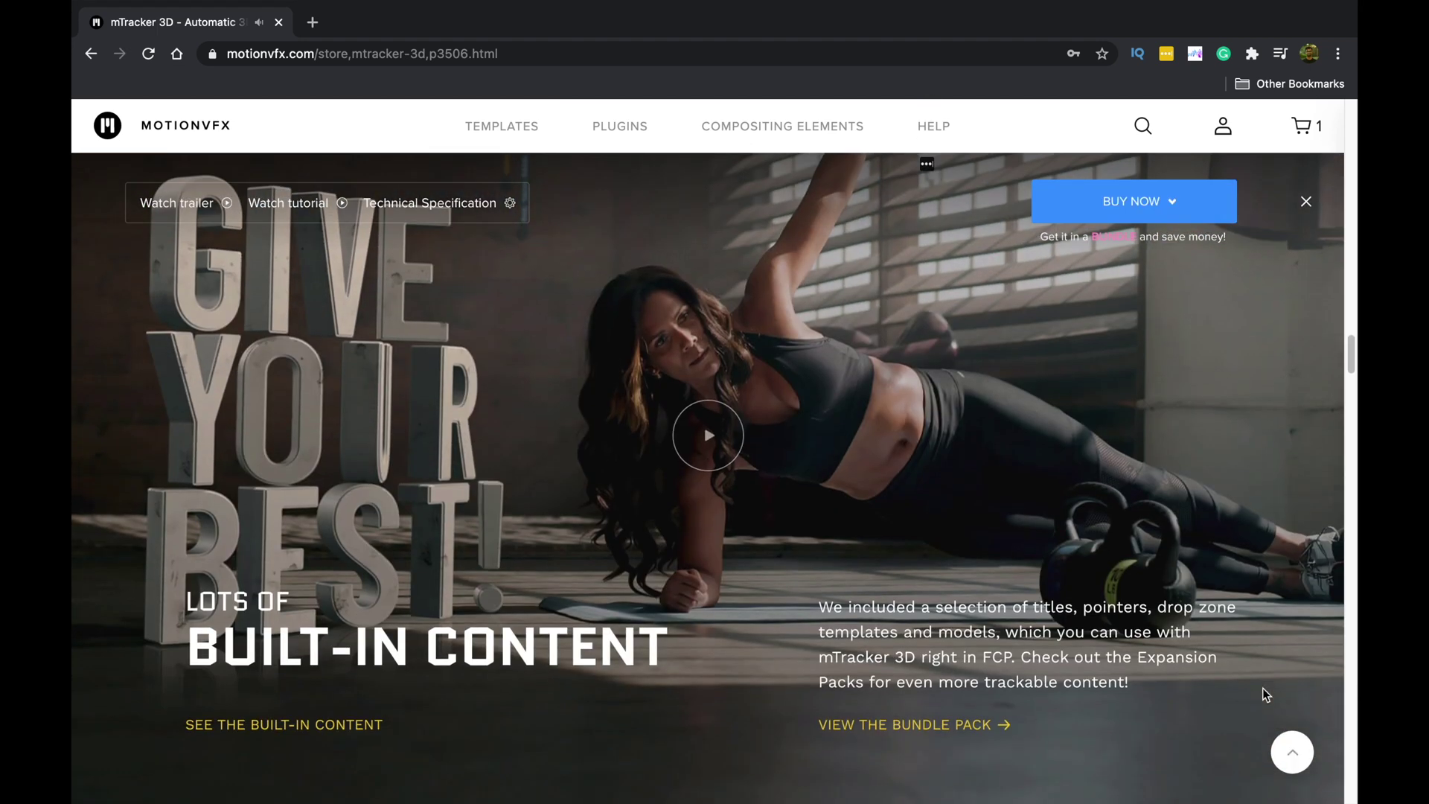
scroll(1262, 688, down, 1)
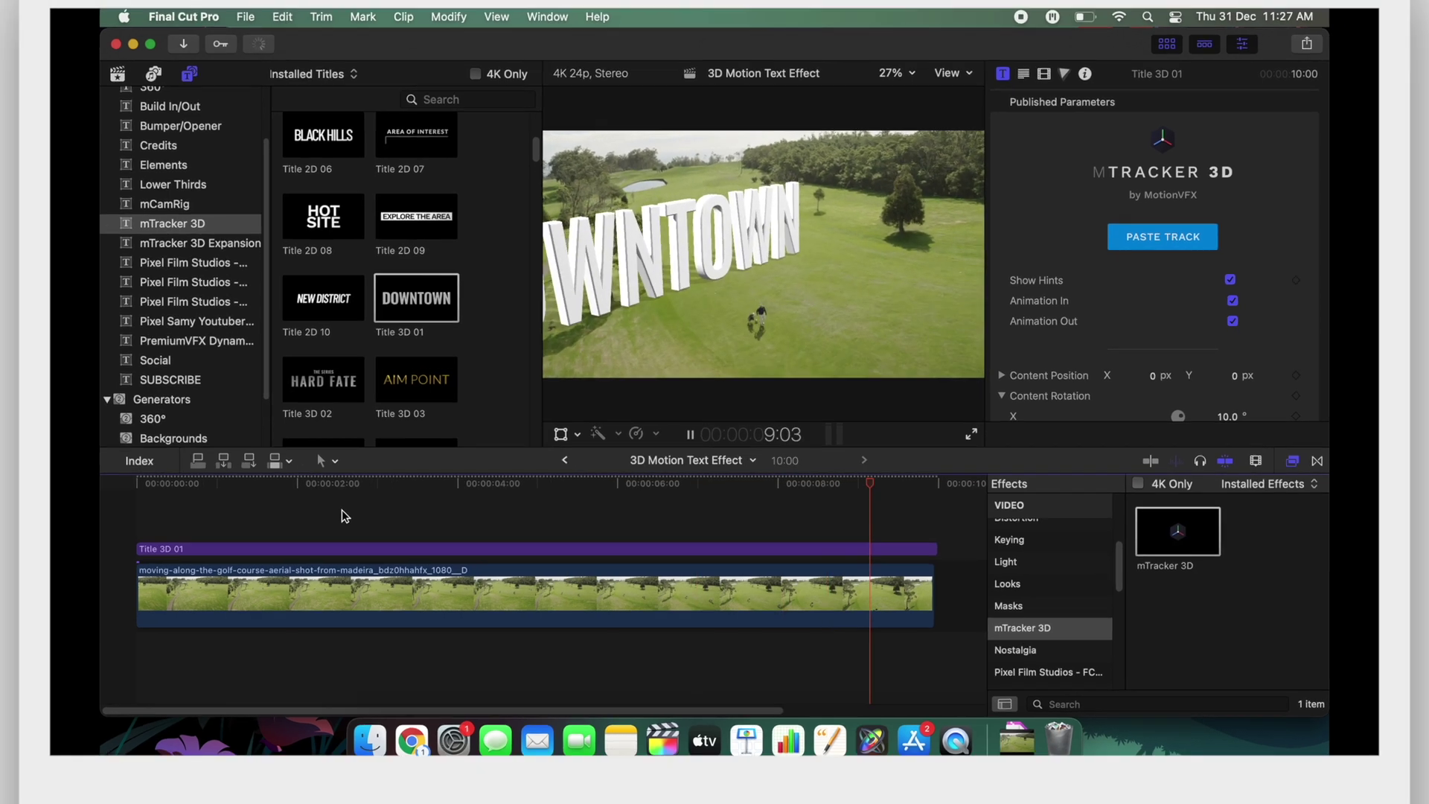
- Jump back in the clip and drag the title's Content Scale from 95 % down to 71 %
click(329, 529)
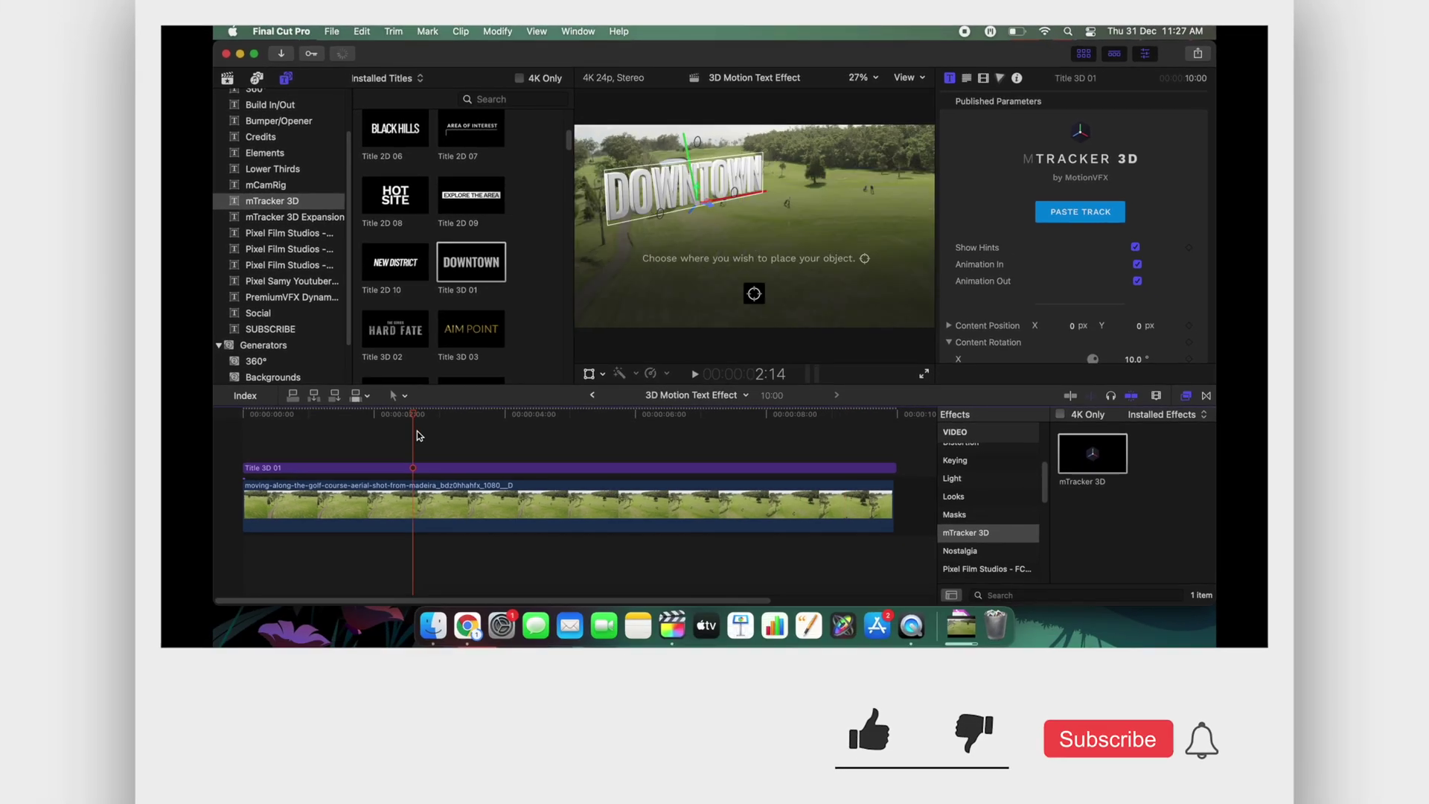
scroll(1068, 348, down, 3)
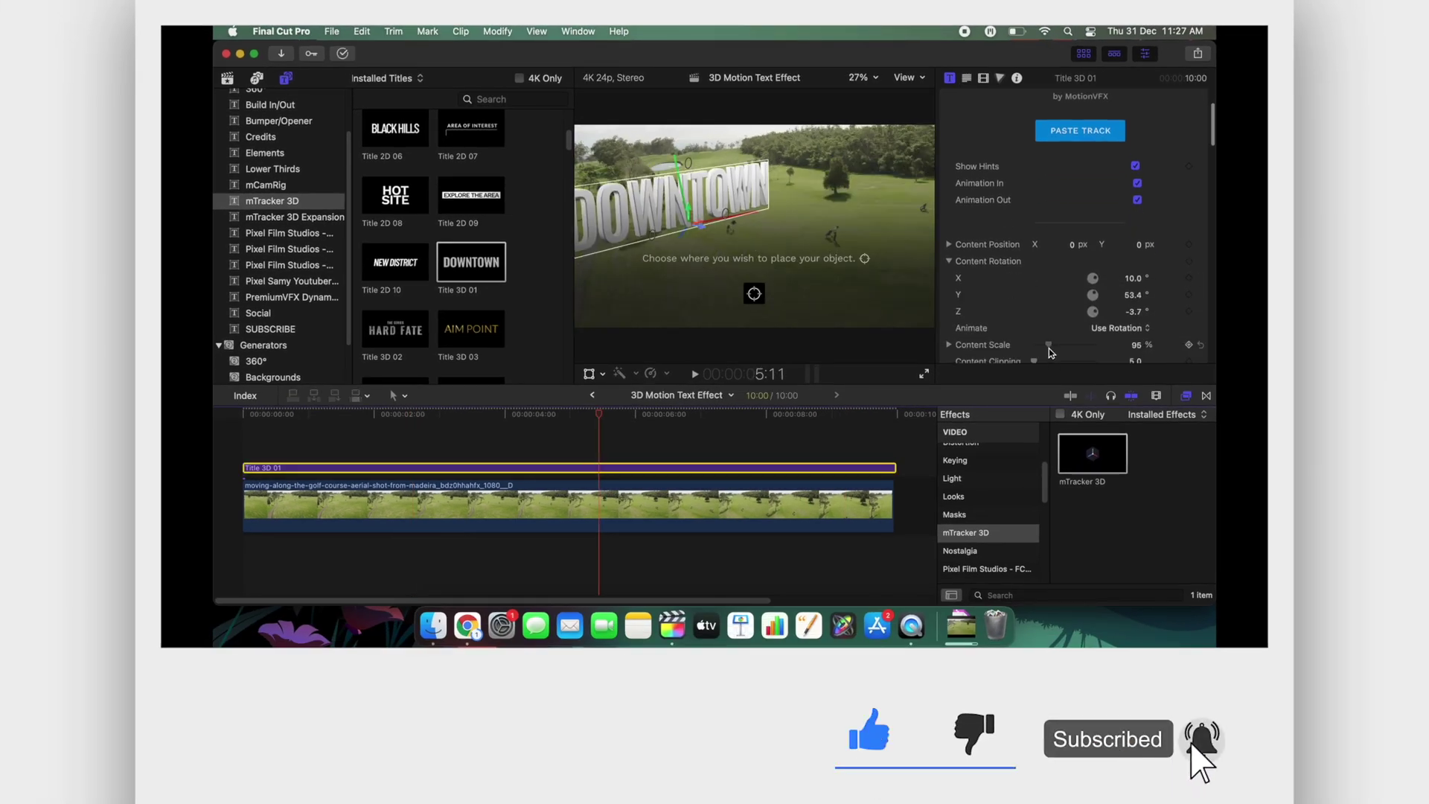
drag(1049, 348, 1045, 351)
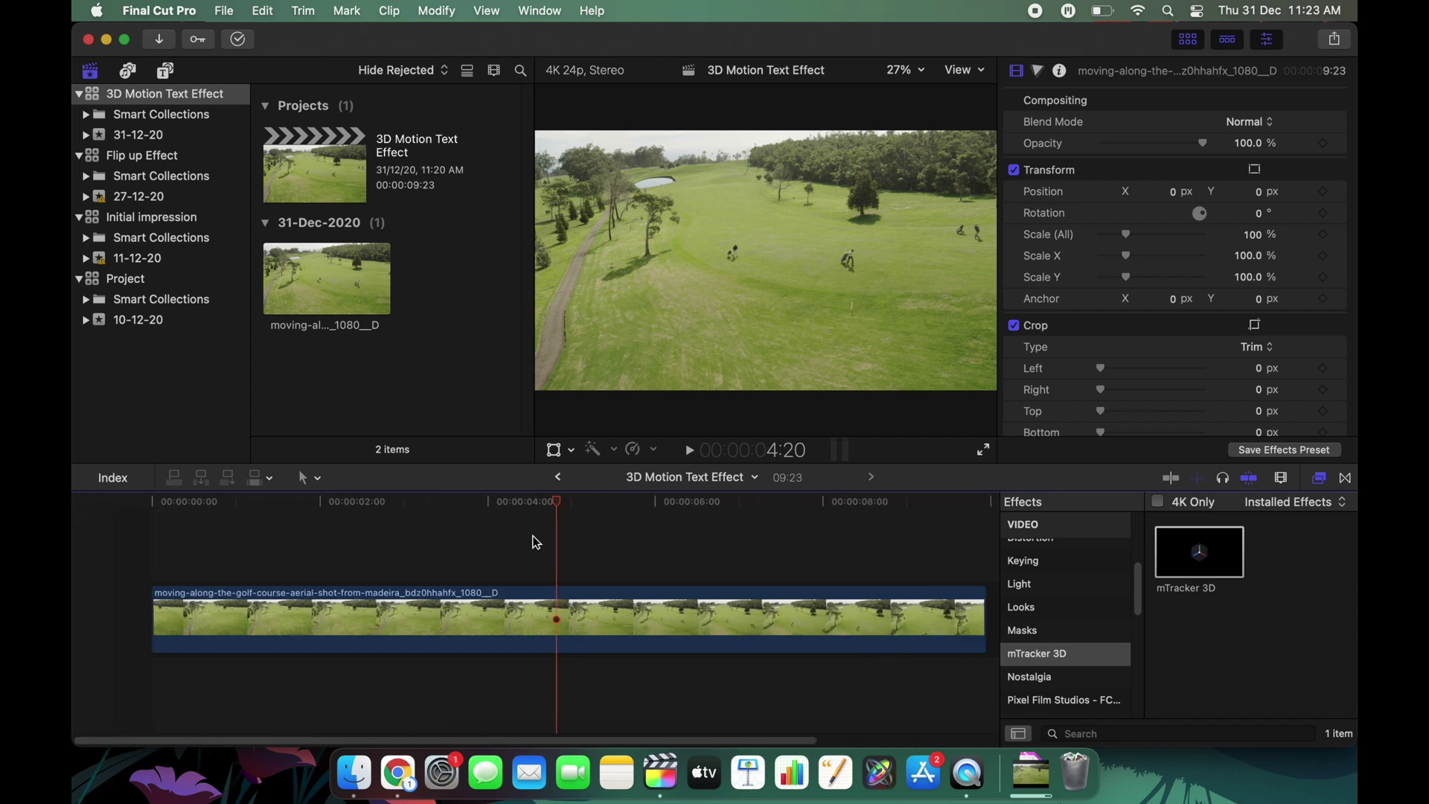
- Skim the golf course footage, then drop the mTracker 3D effect onto the golf clip
drag(587, 503, 823, 529)
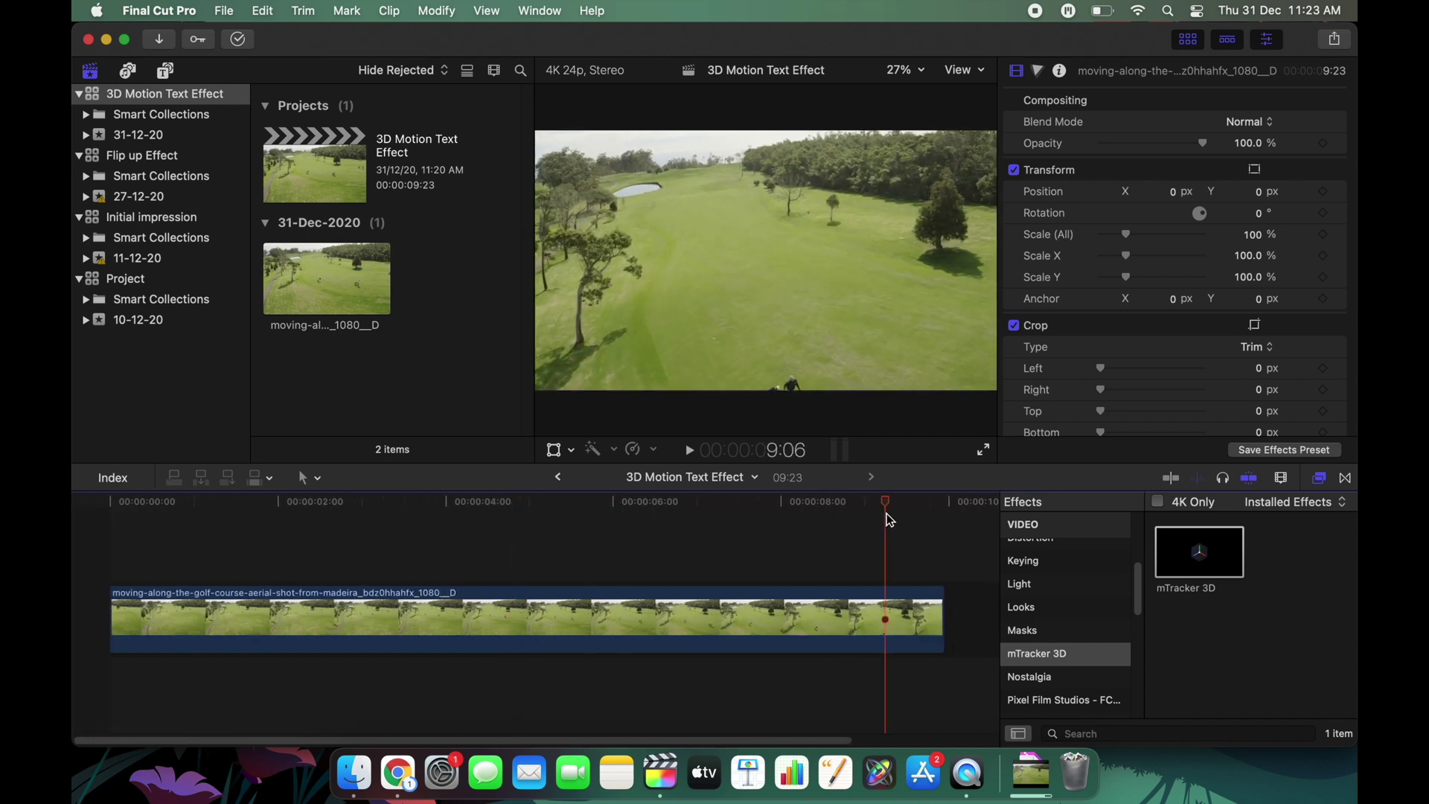
click(341, 551)
click(526, 566)
click(896, 561)
click(503, 565)
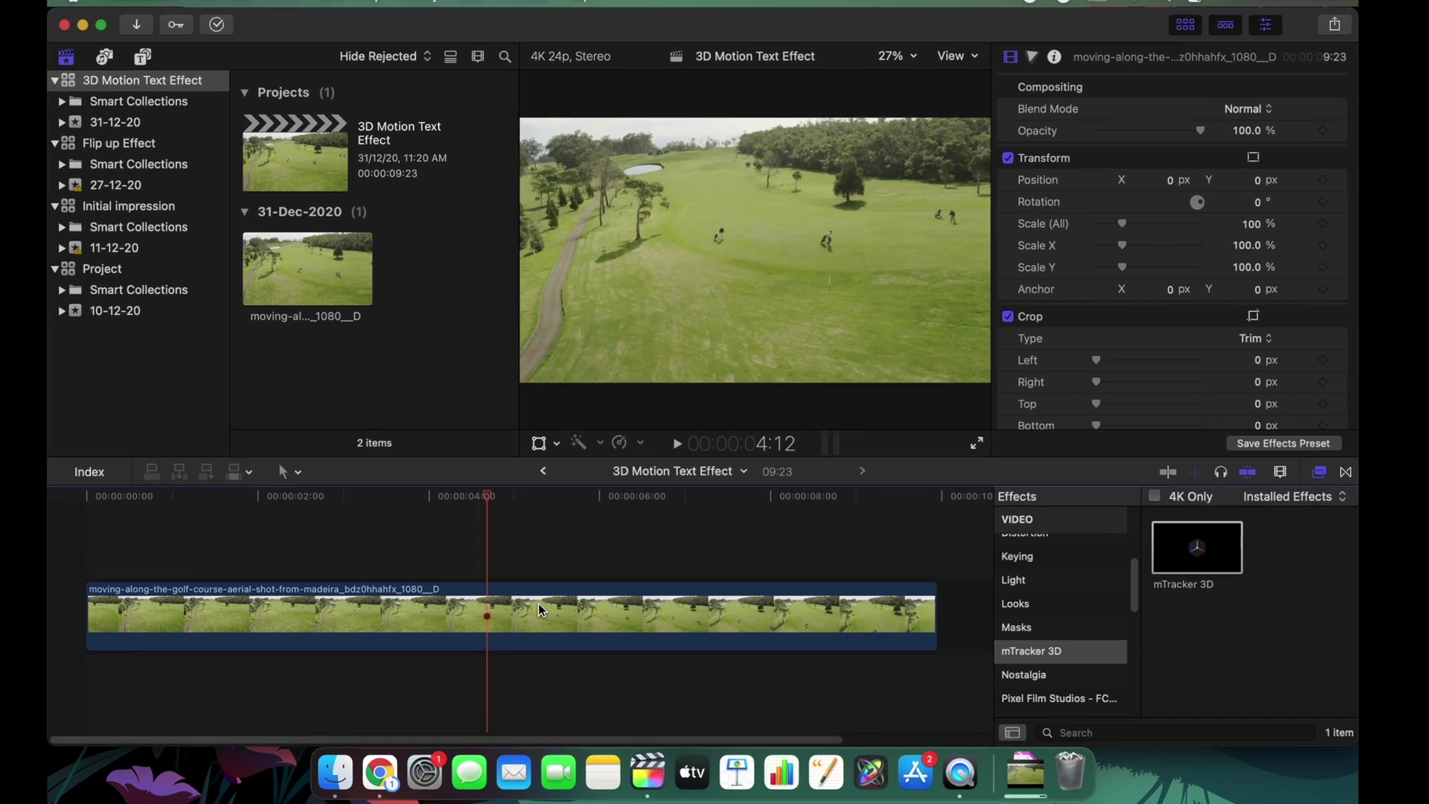
click(855, 539)
click(350, 535)
click(560, 540)
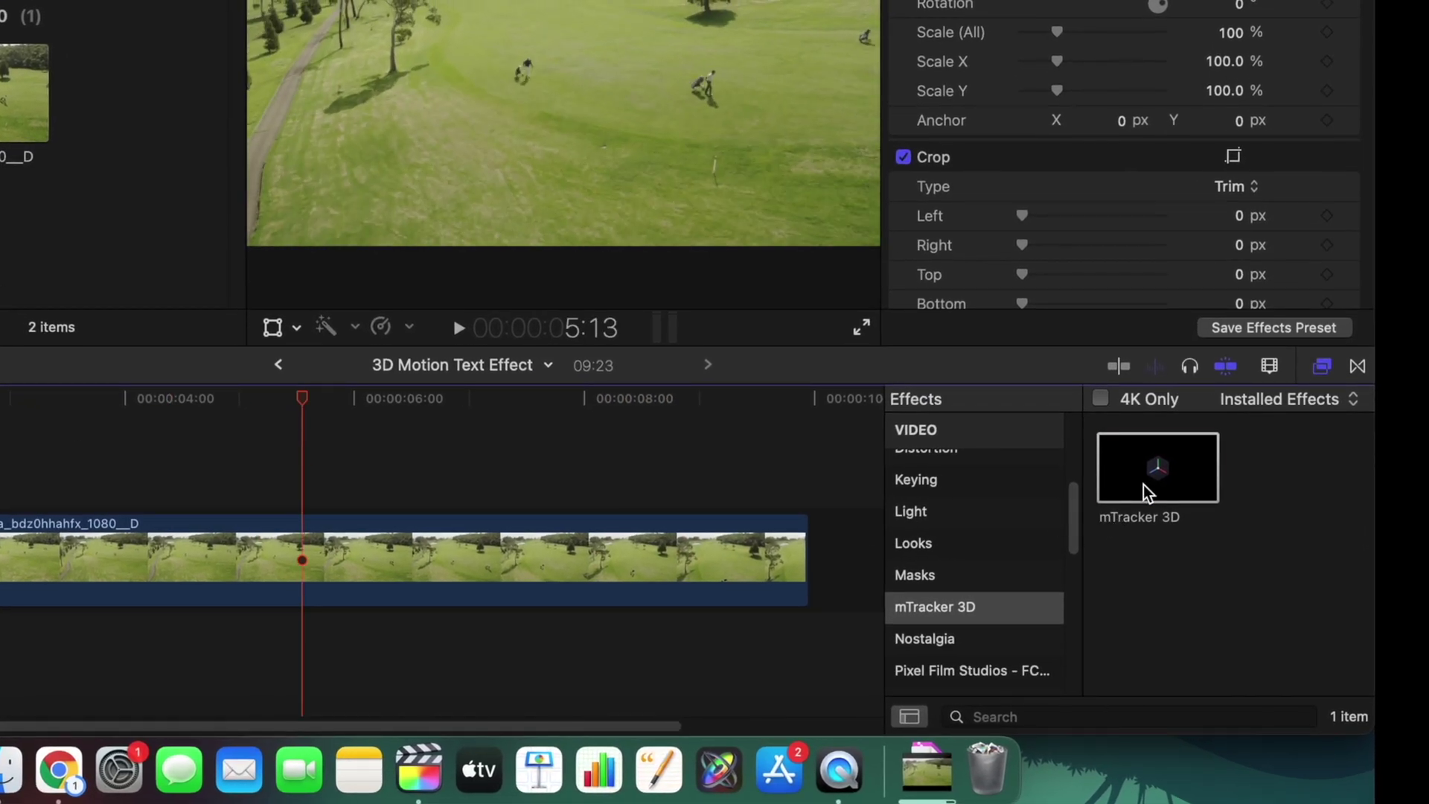
drag(1147, 491, 342, 561)
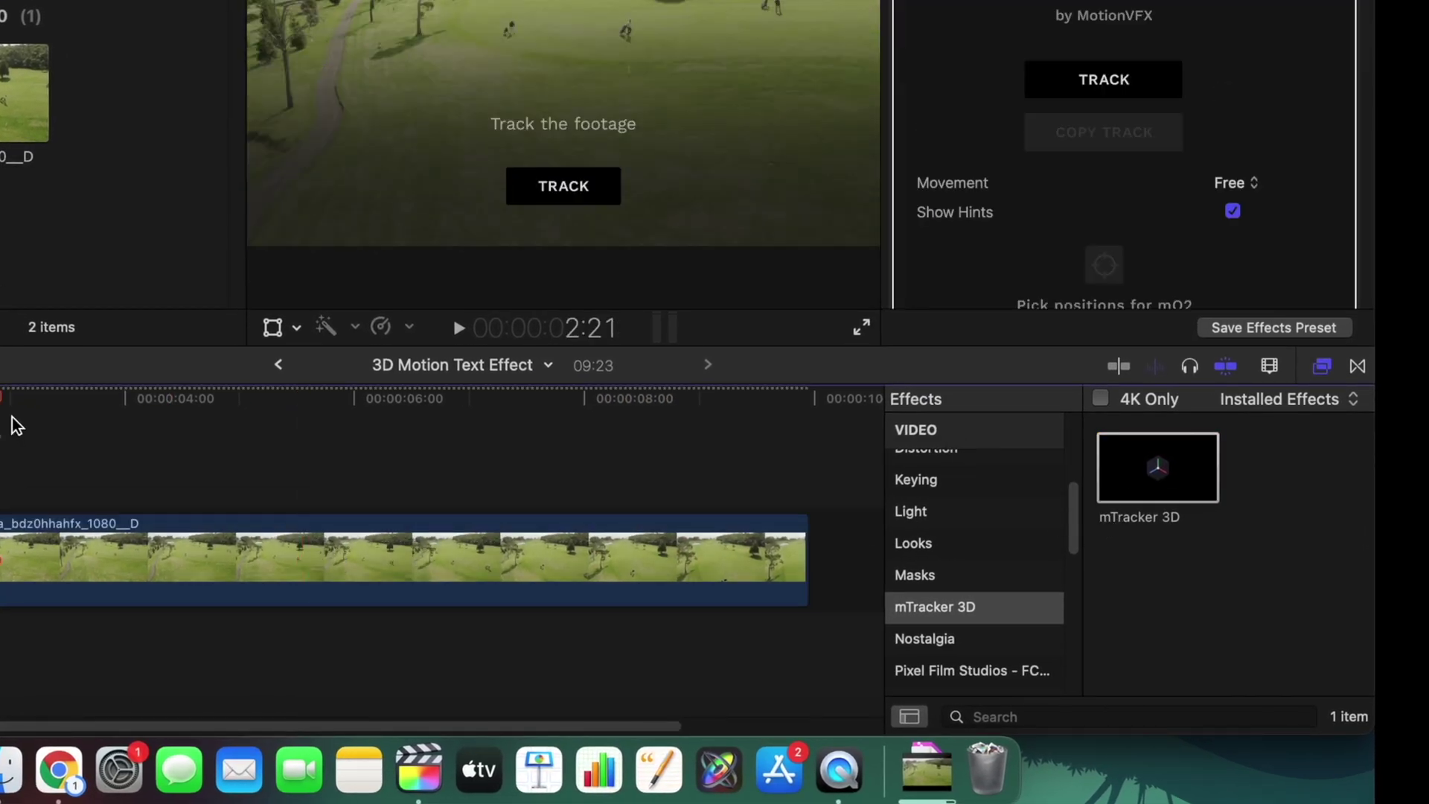
click(695, 446)
- Select the golf clip and run TRACK to analyze the footage for camera tracking
click(44, 451)
click(0, 469)
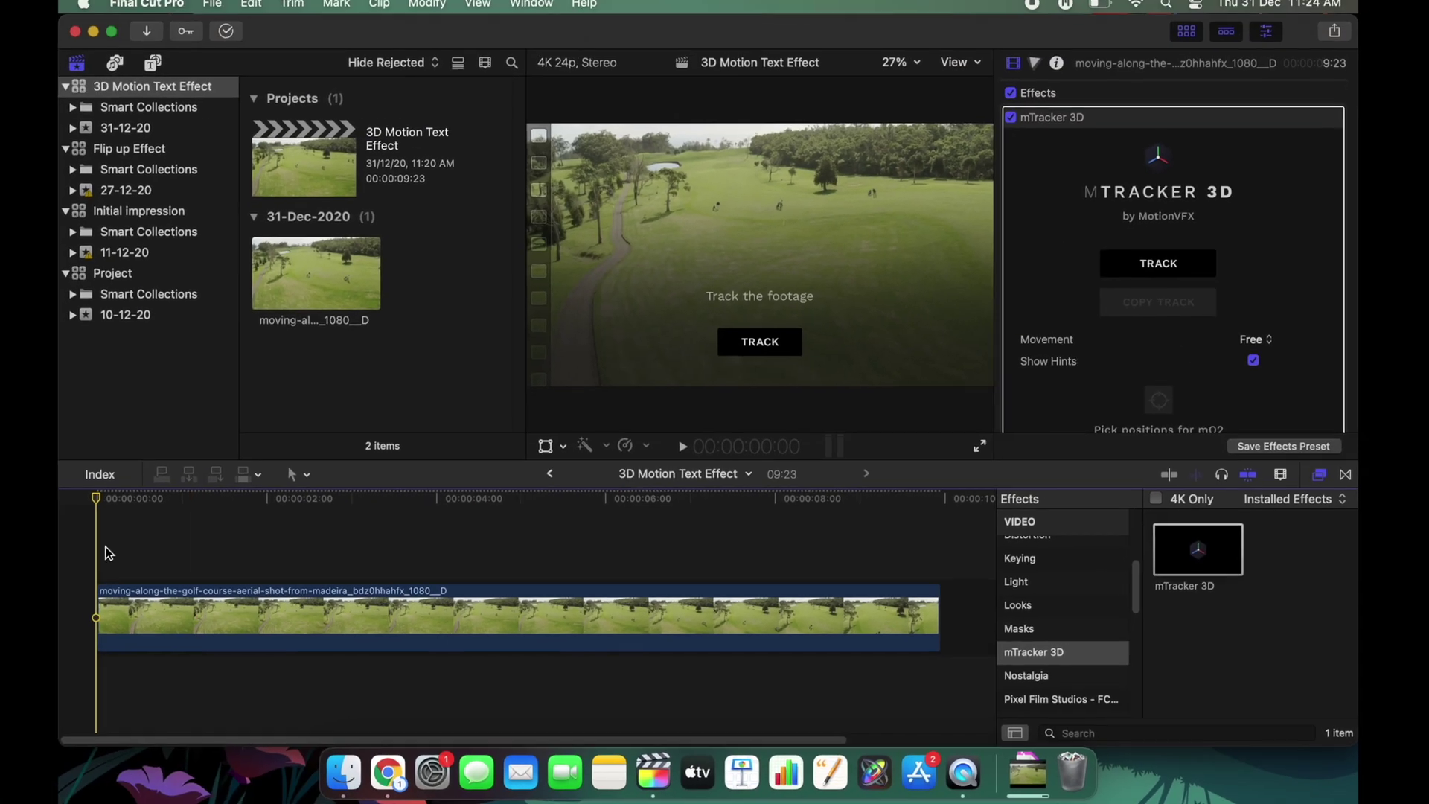
click(852, 562)
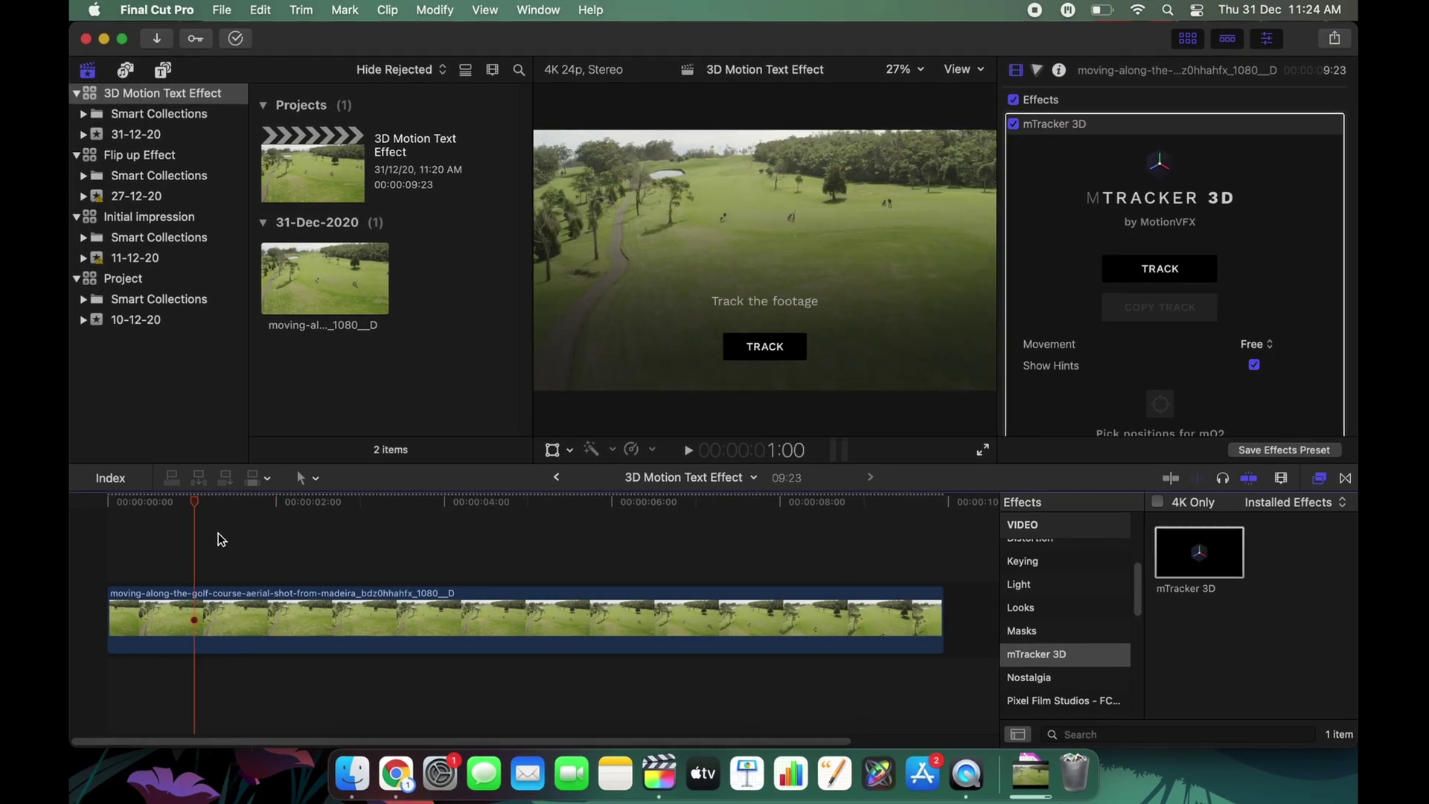
click(503, 621)
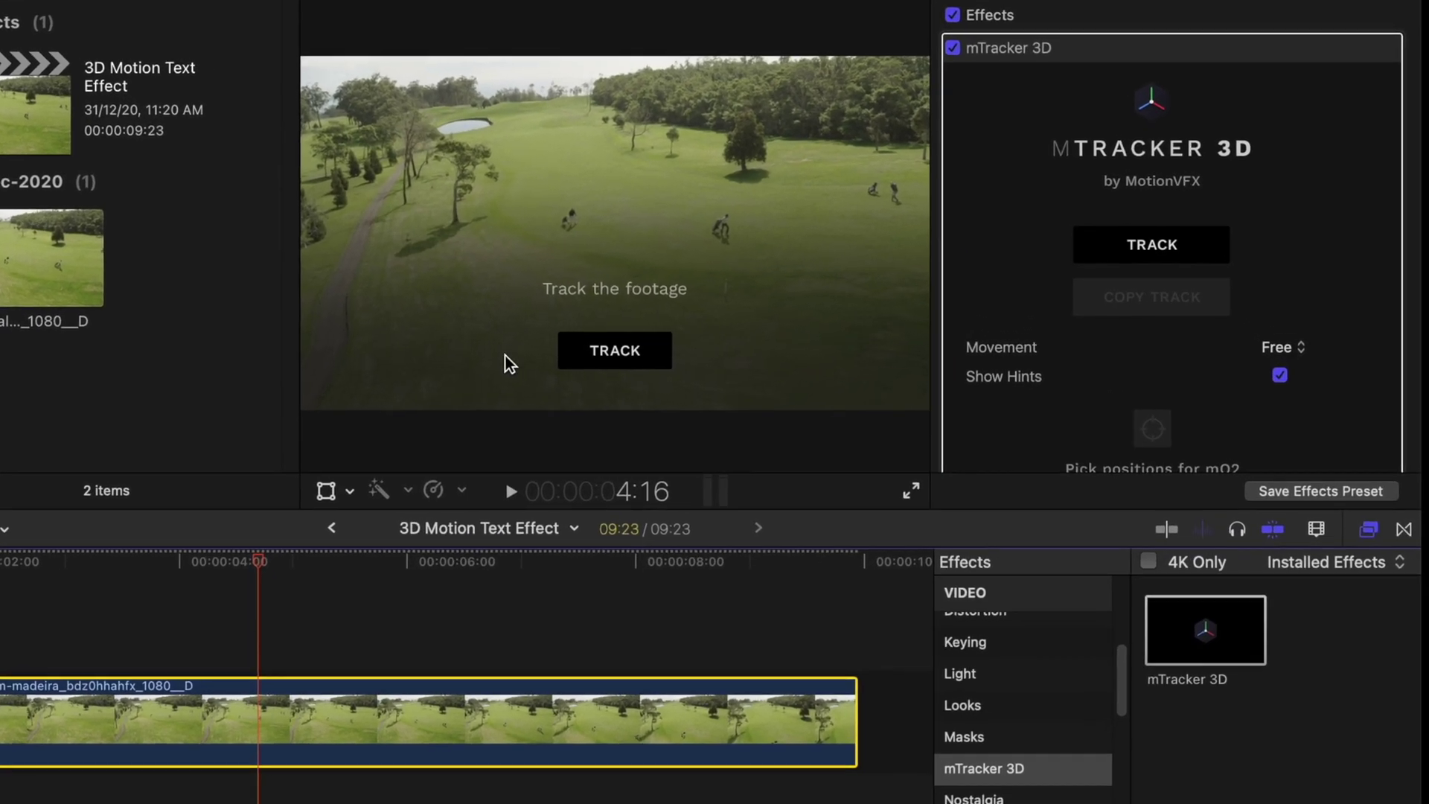
click(571, 363)
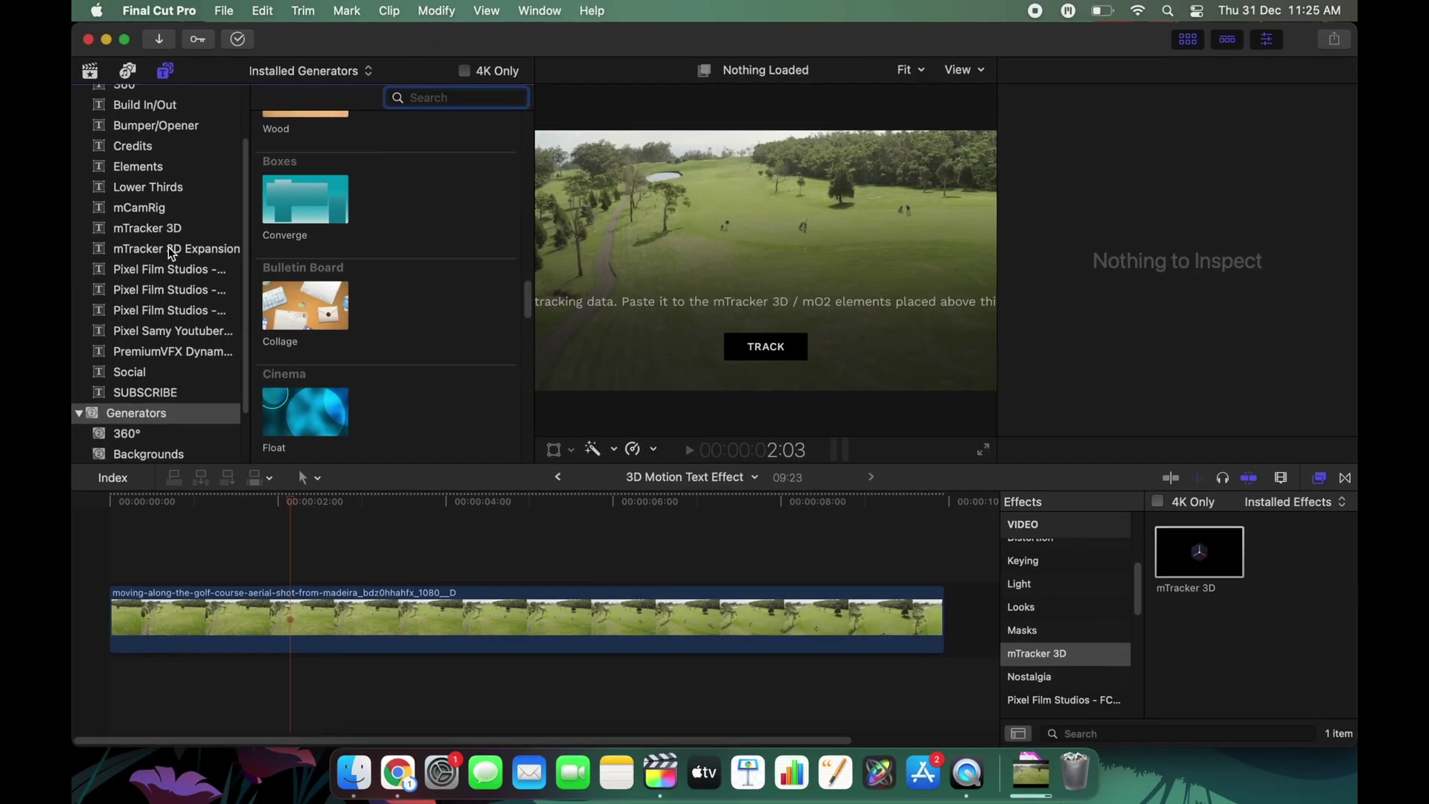
- Connect the mTracker 3D Title 3D 01 DOWNTOWN title above the golf clip and select it
click(171, 250)
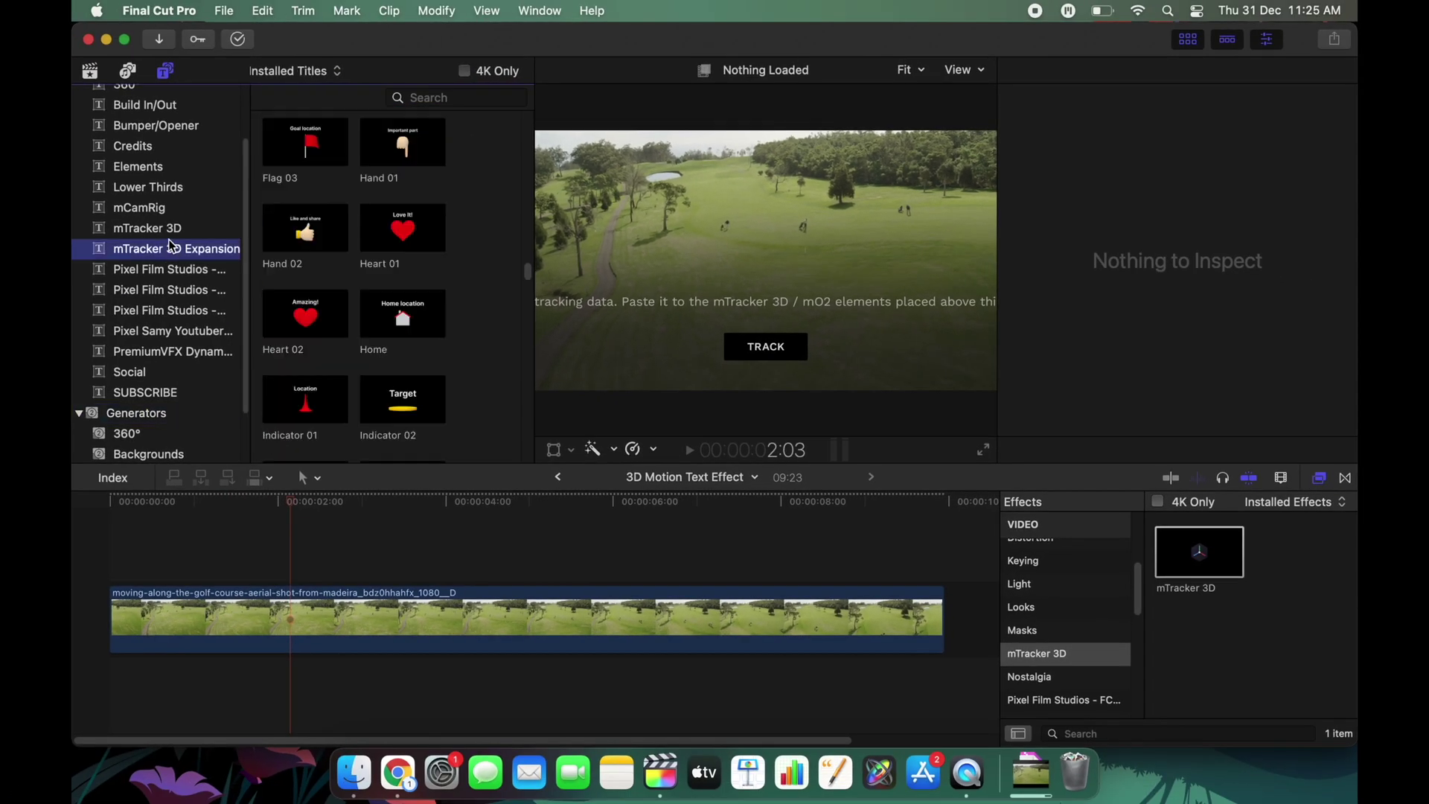
click(175, 229)
scroll(305, 261, down, 10)
scroll(304, 262, up, 15)
scroll(305, 267, down, 4)
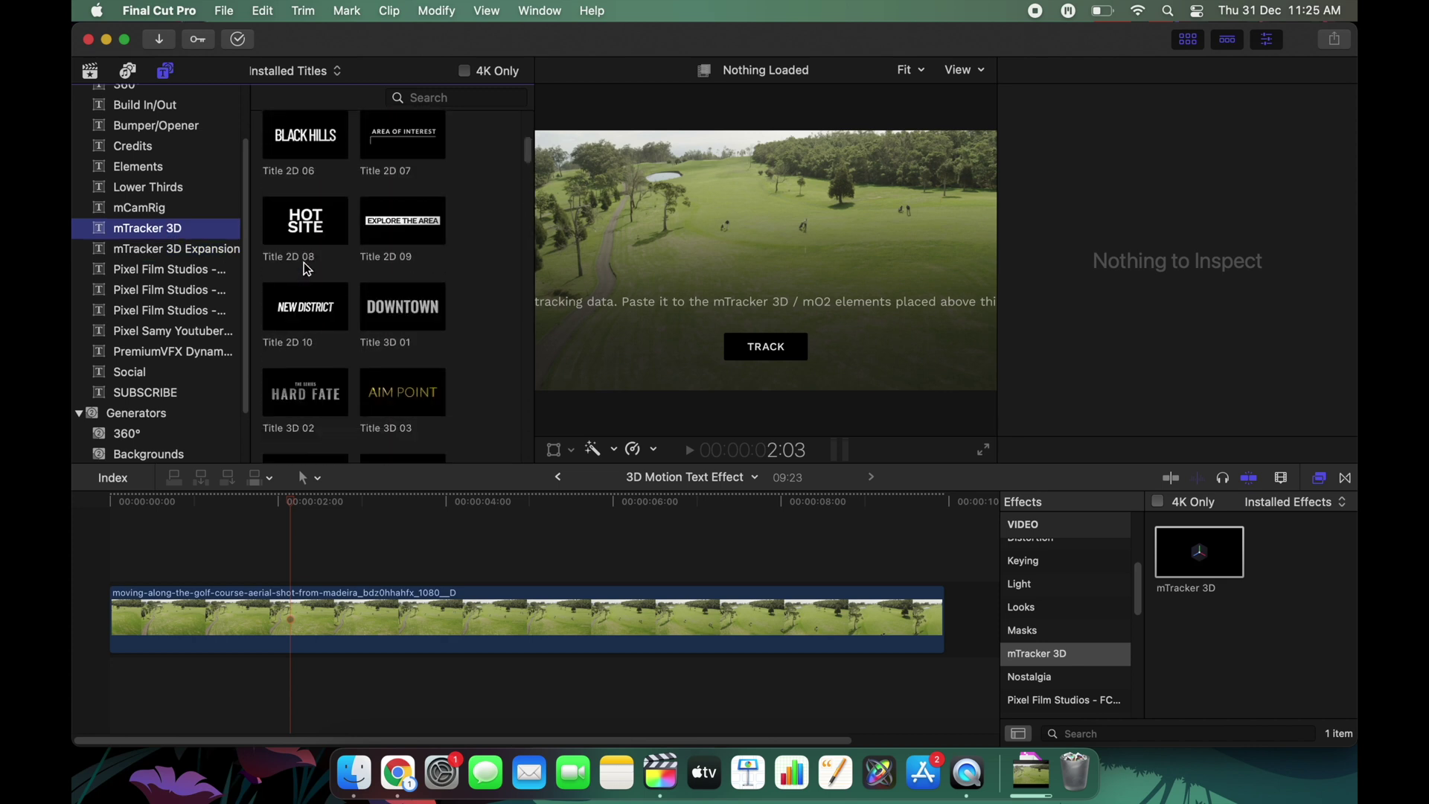
click(405, 308)
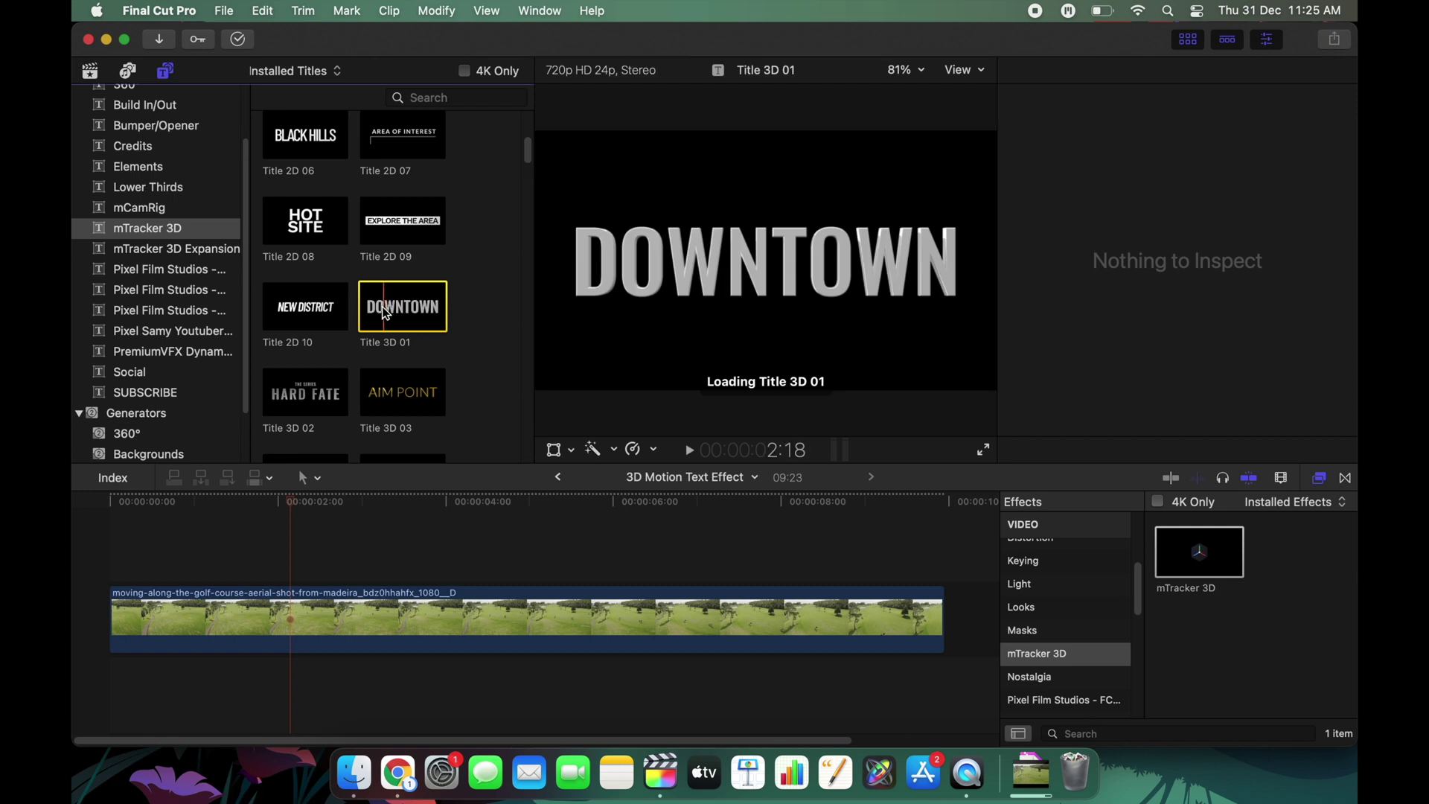
drag(385, 312, 105, 572)
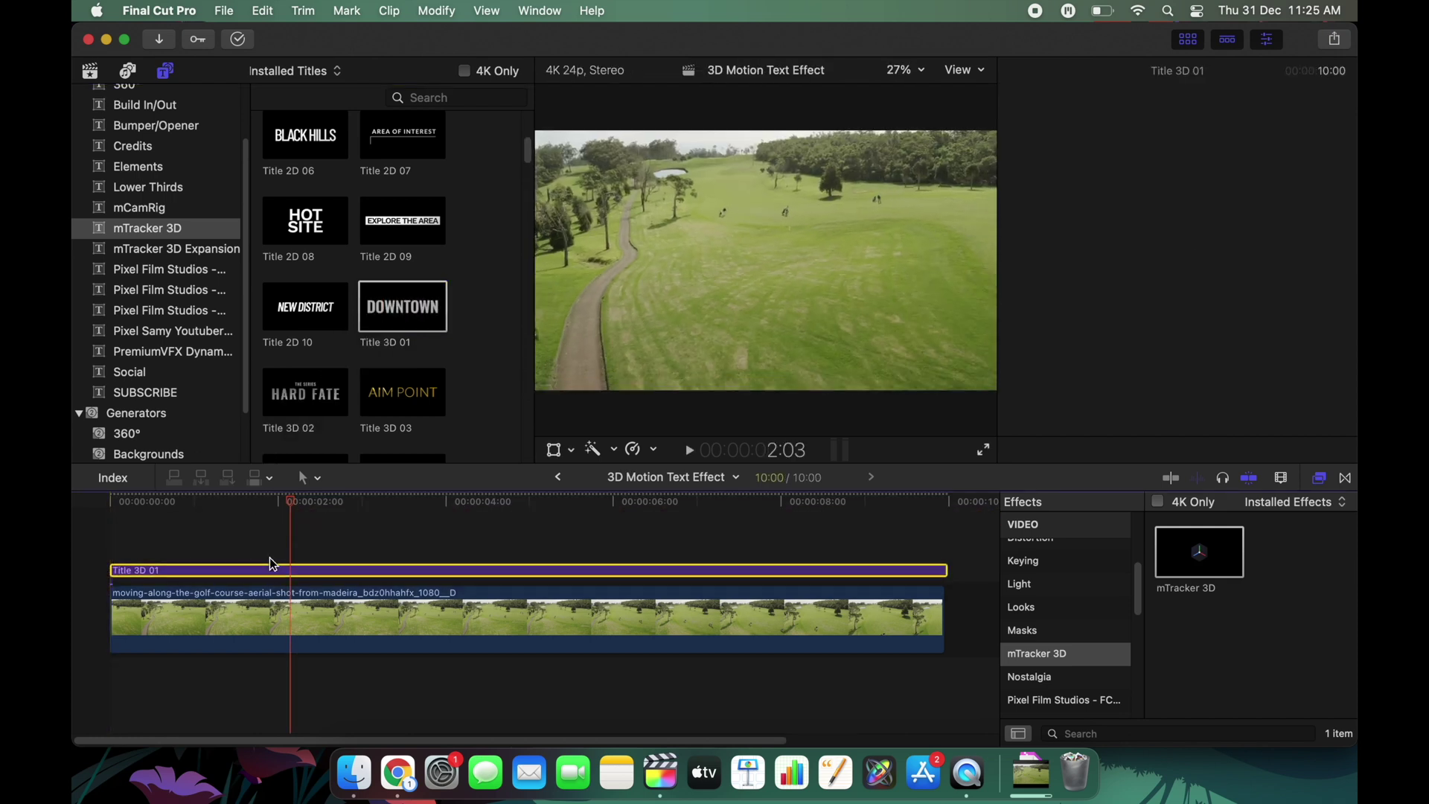
click(318, 564)
click(360, 569)
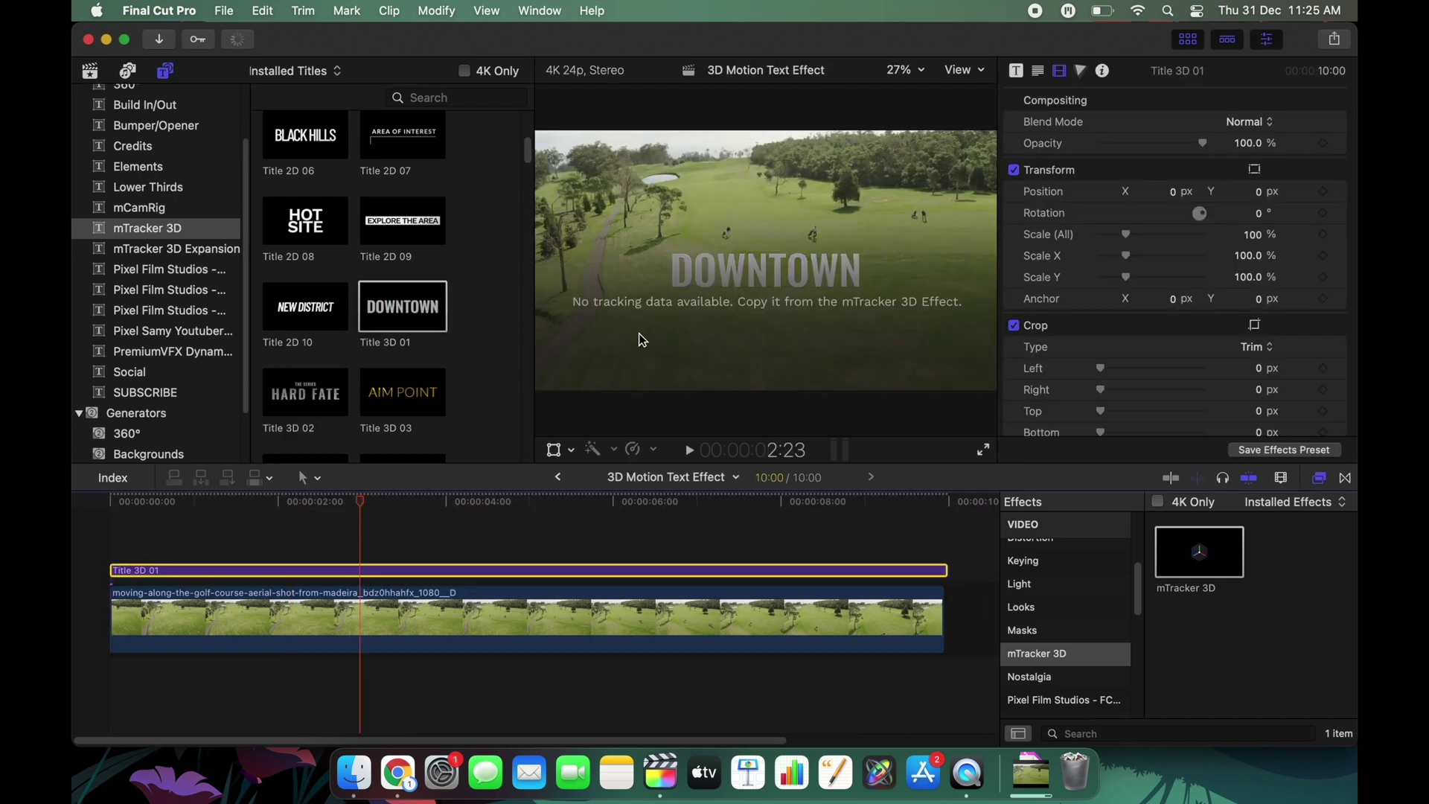
- Paste the saved camera track into the DOWNTOWN title's mTracker 3D parameters and confirm with OK
click(1017, 71)
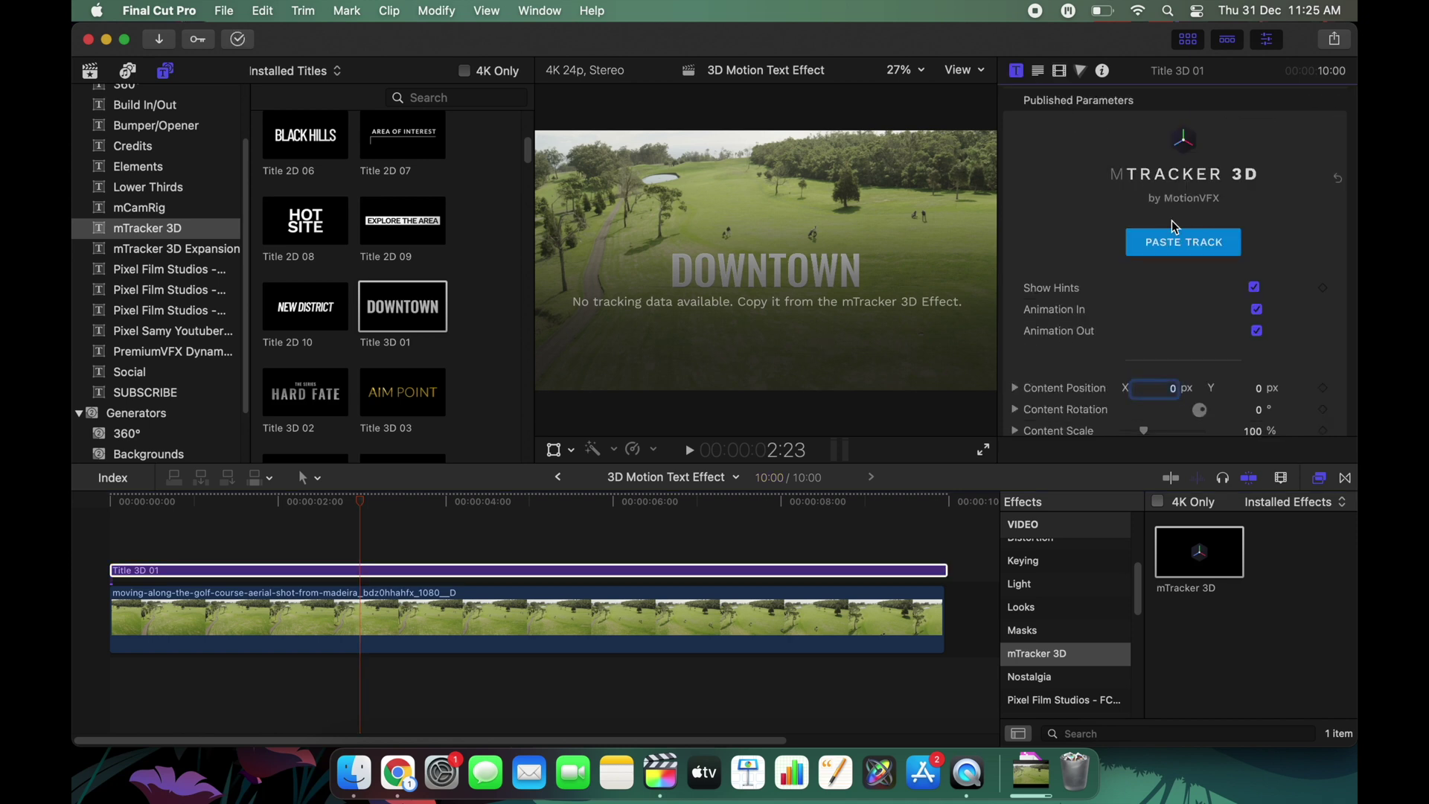
click(1173, 232)
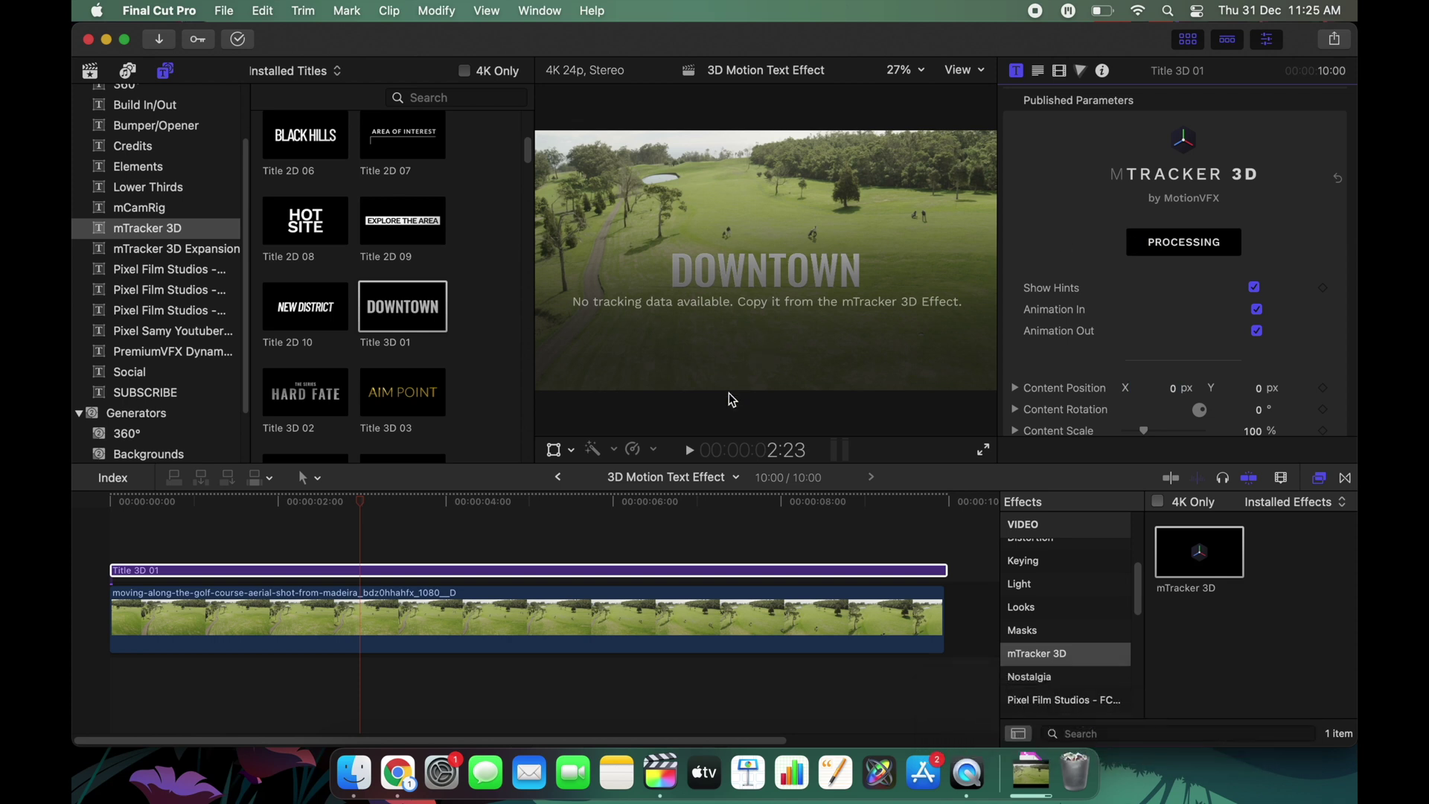
click(735, 316)
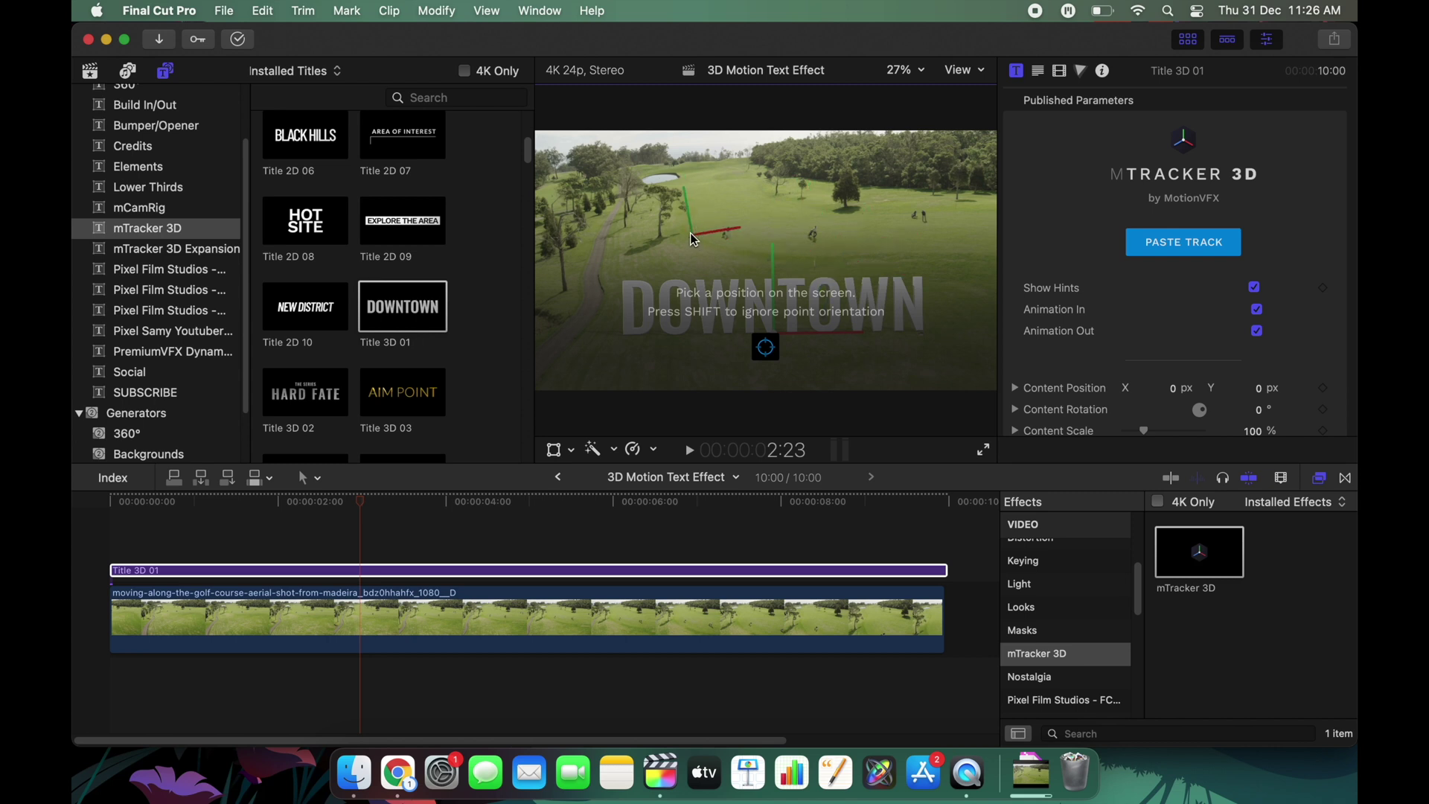
- Place the DOWNTOWN title on the ground near the cart path and set Title Position Y to 0 px
click(696, 188)
click(768, 219)
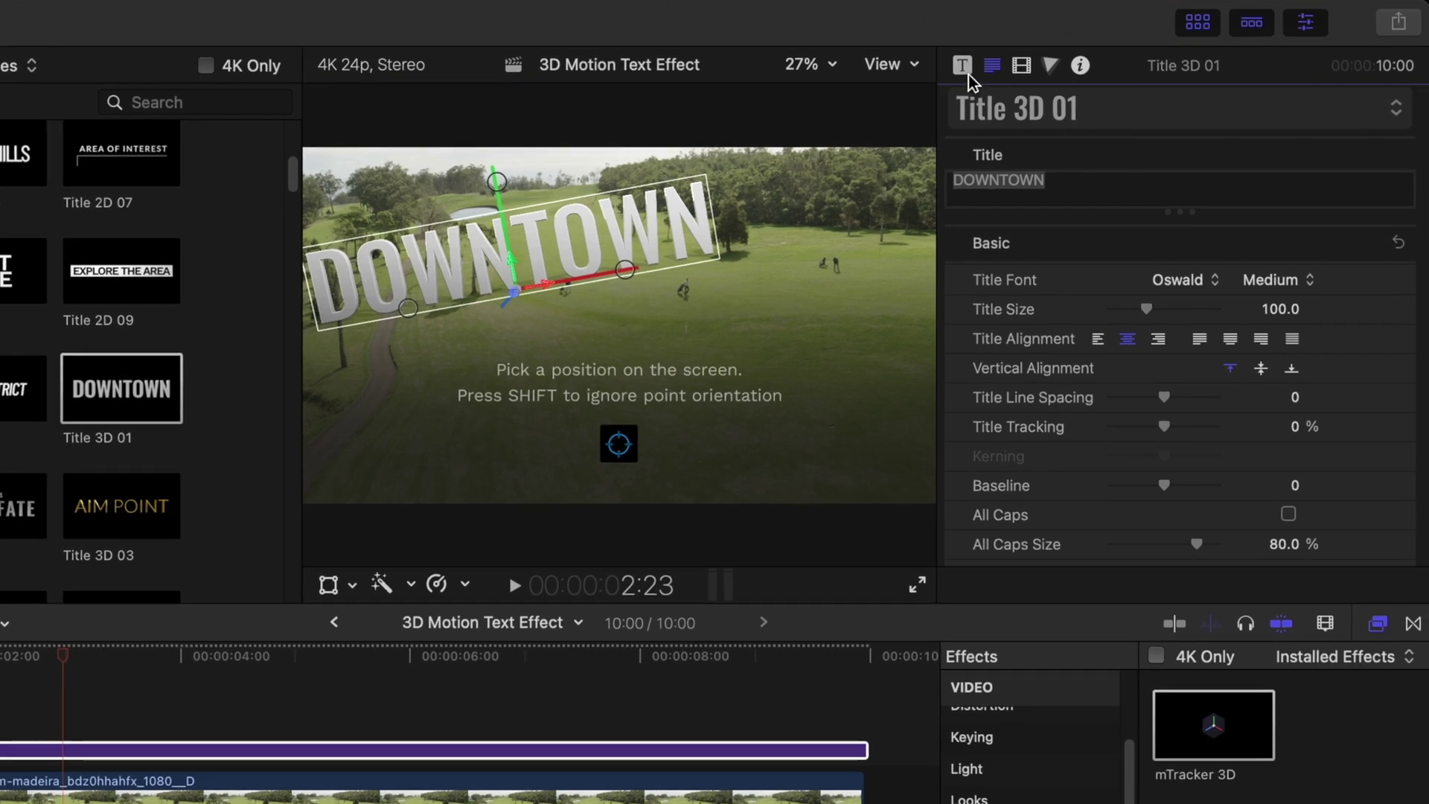
click(967, 73)
scroll(1101, 465, down, 4)
scroll(1107, 462, down, 3)
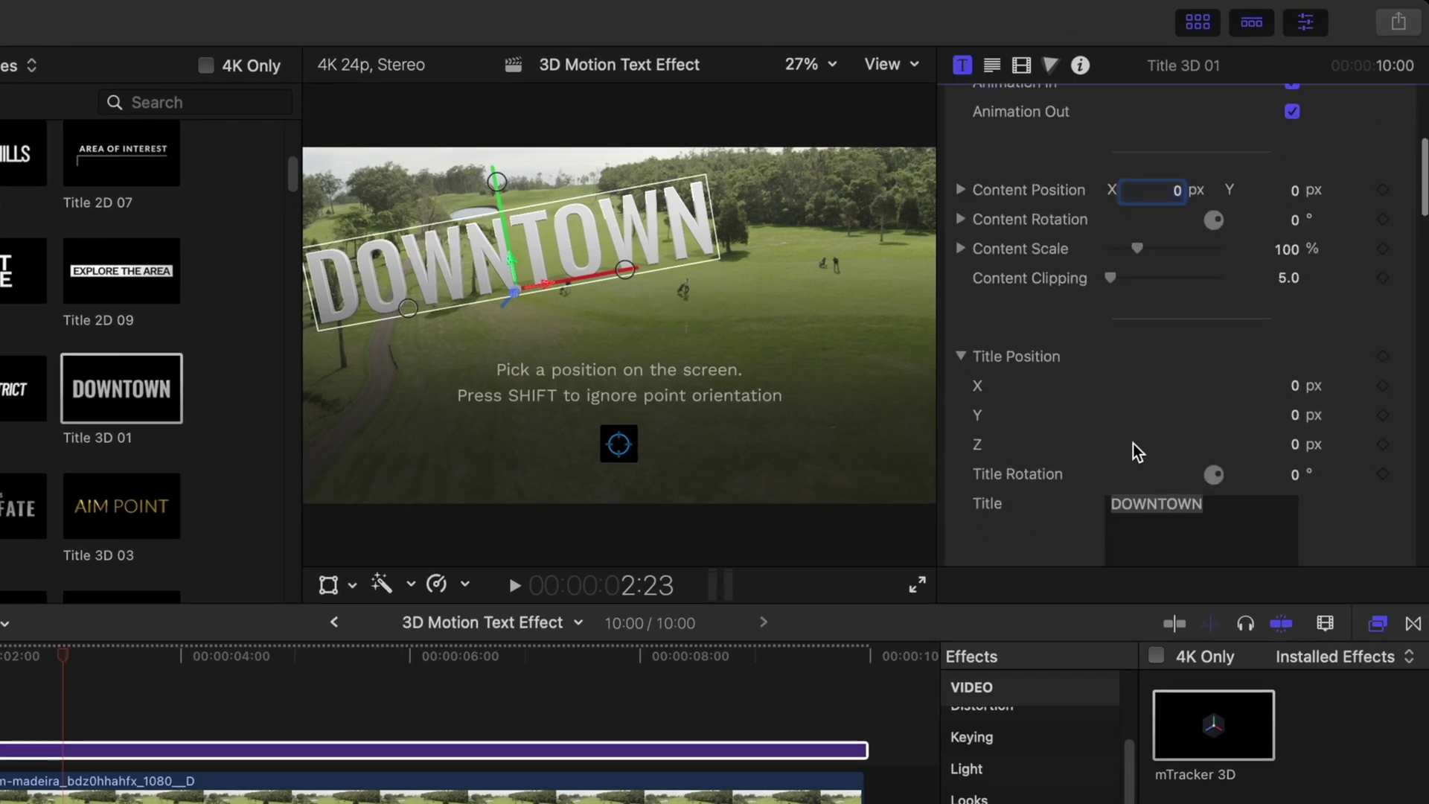
drag(1292, 415, 1289, 413)
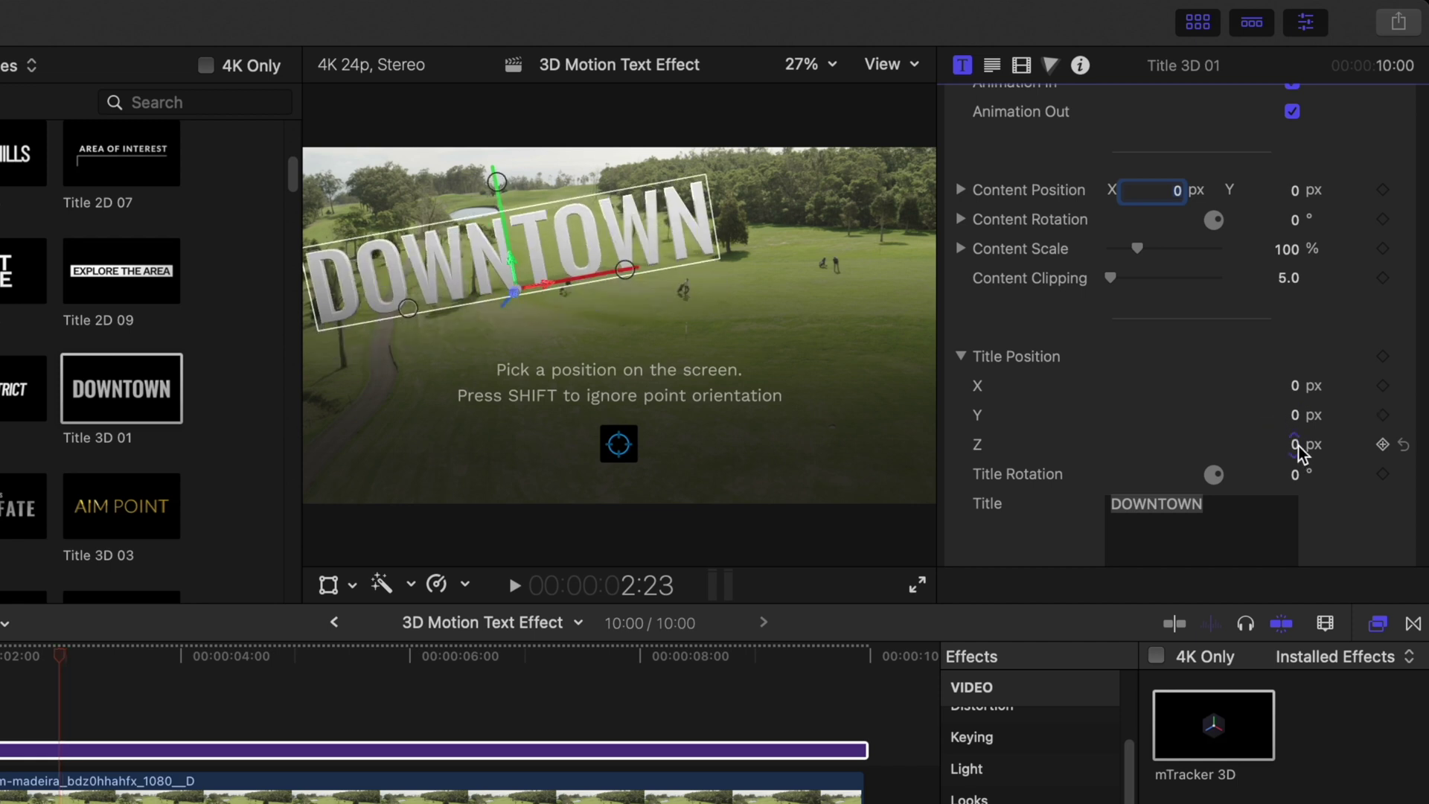
scroll(1298, 445, down, 1)
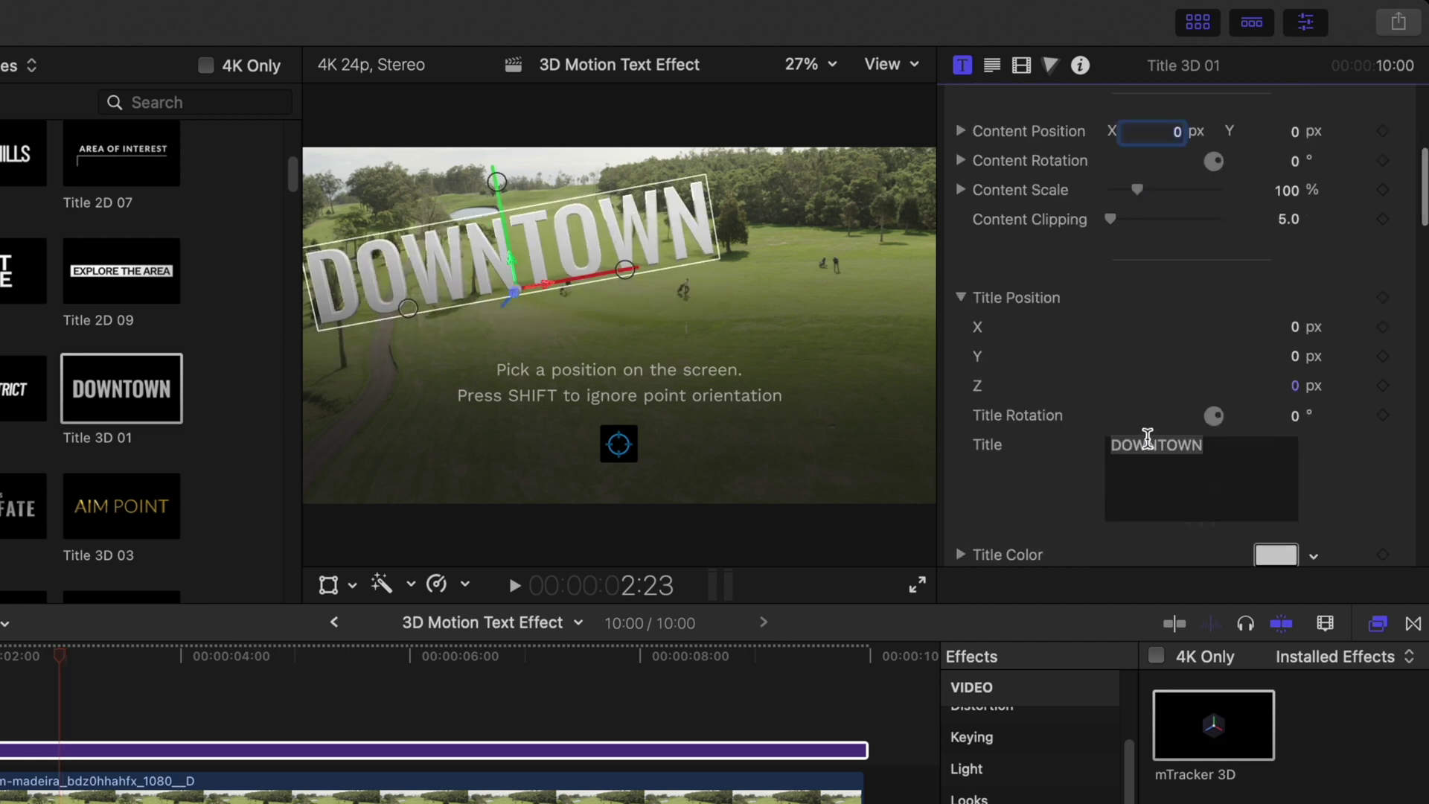
scroll(1070, 273, up, 4)
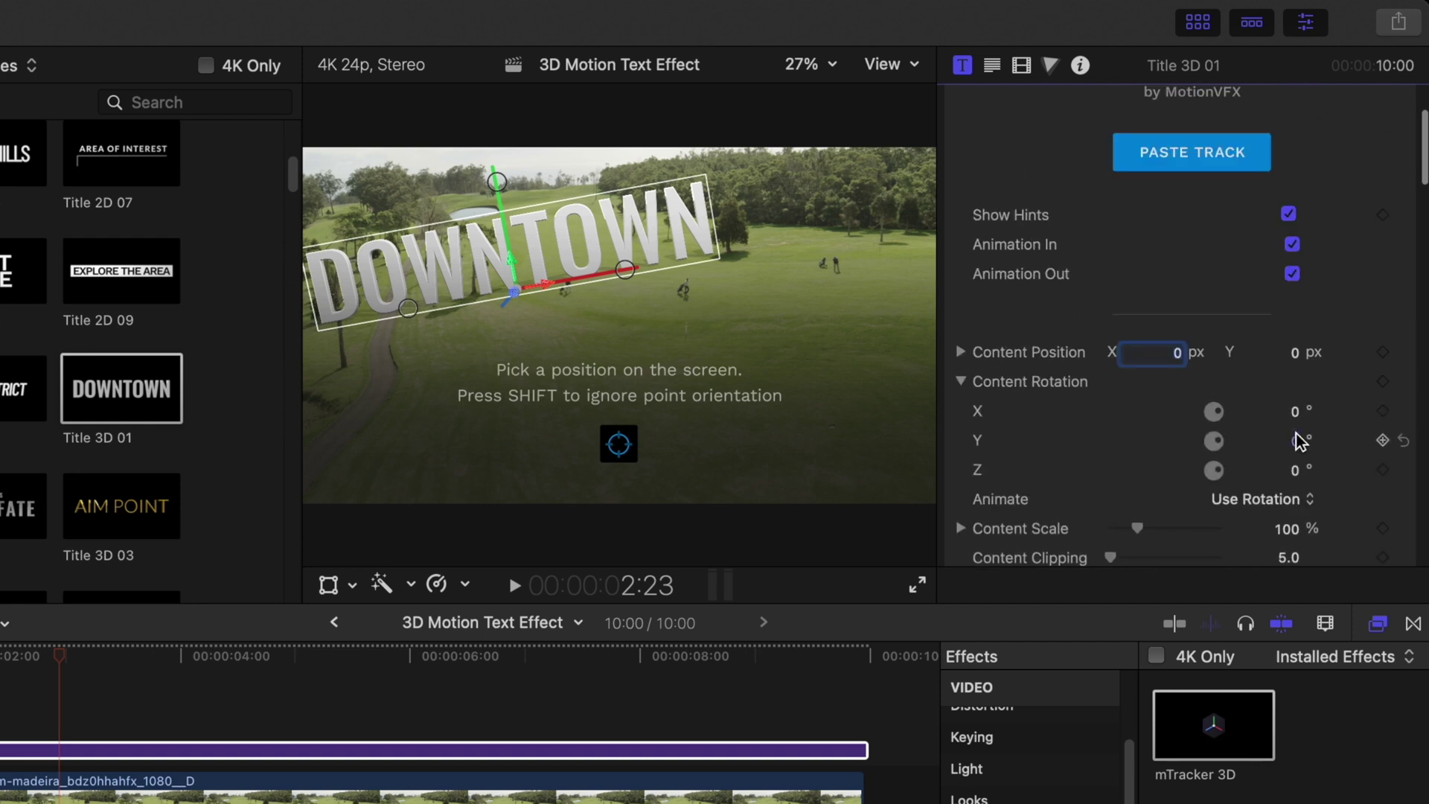
- Set the title's Content Rotation to about 50° on Y and 10° on X
drag(1296, 439, 1293, 469)
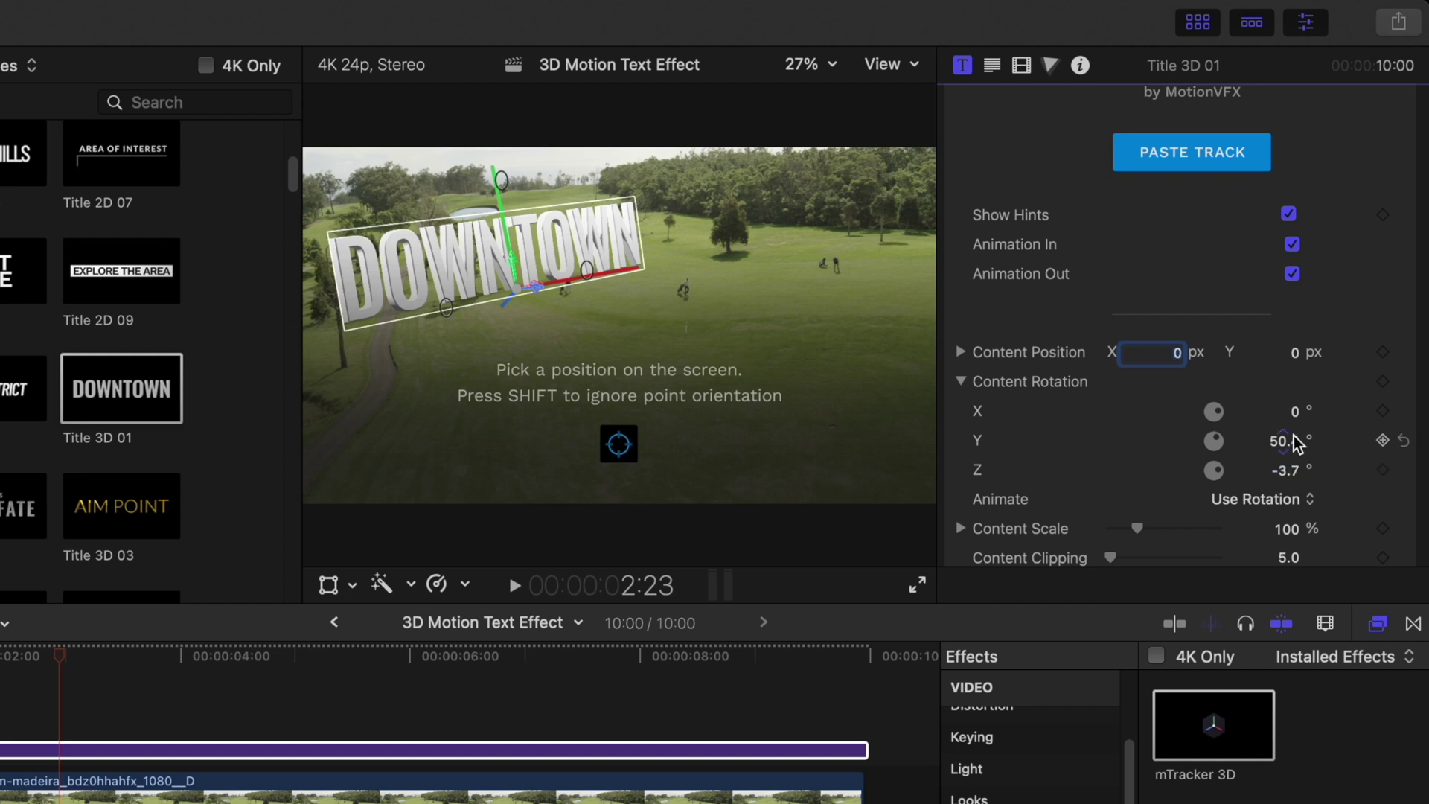
drag(1294, 417, 1293, 417)
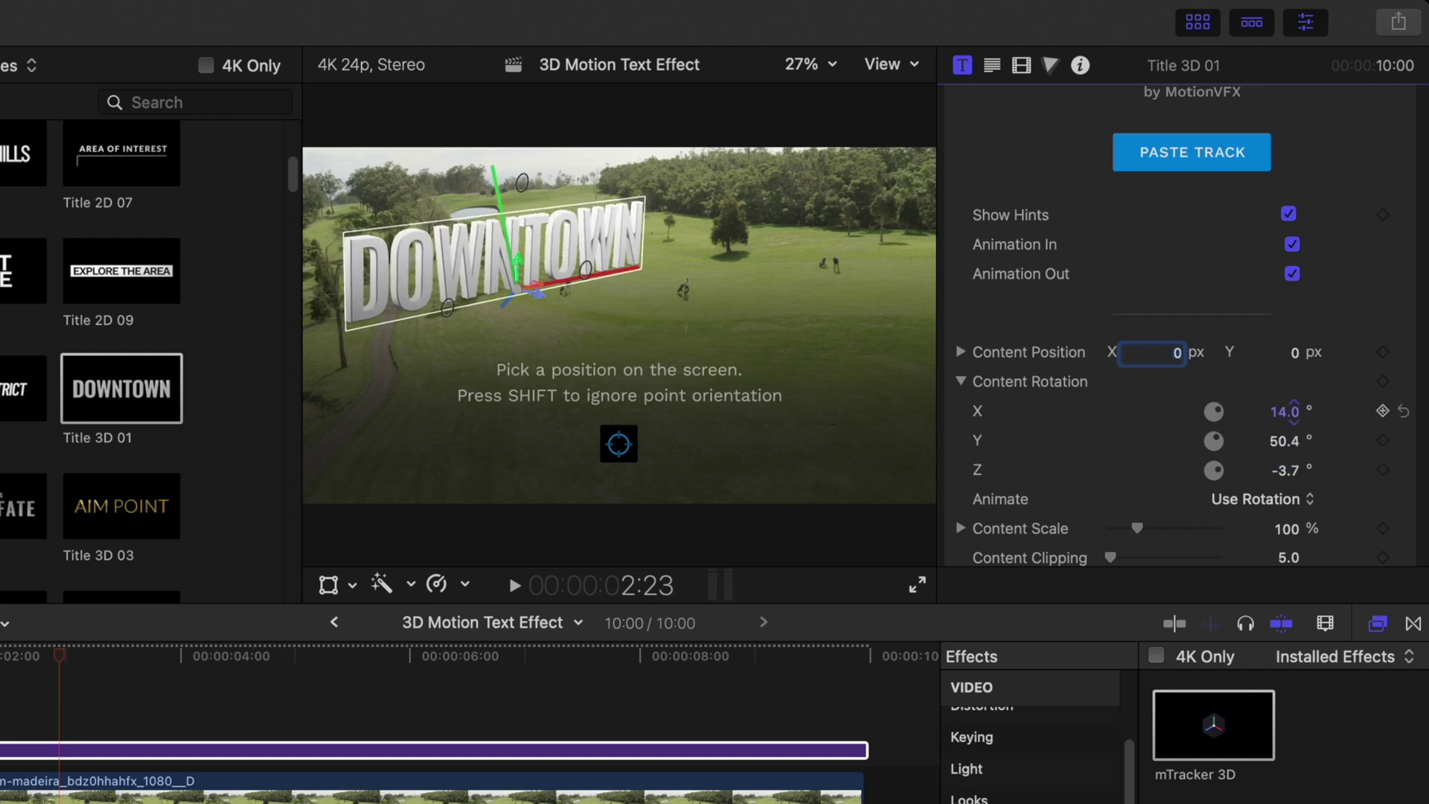
drag(1285, 411, 1295, 443)
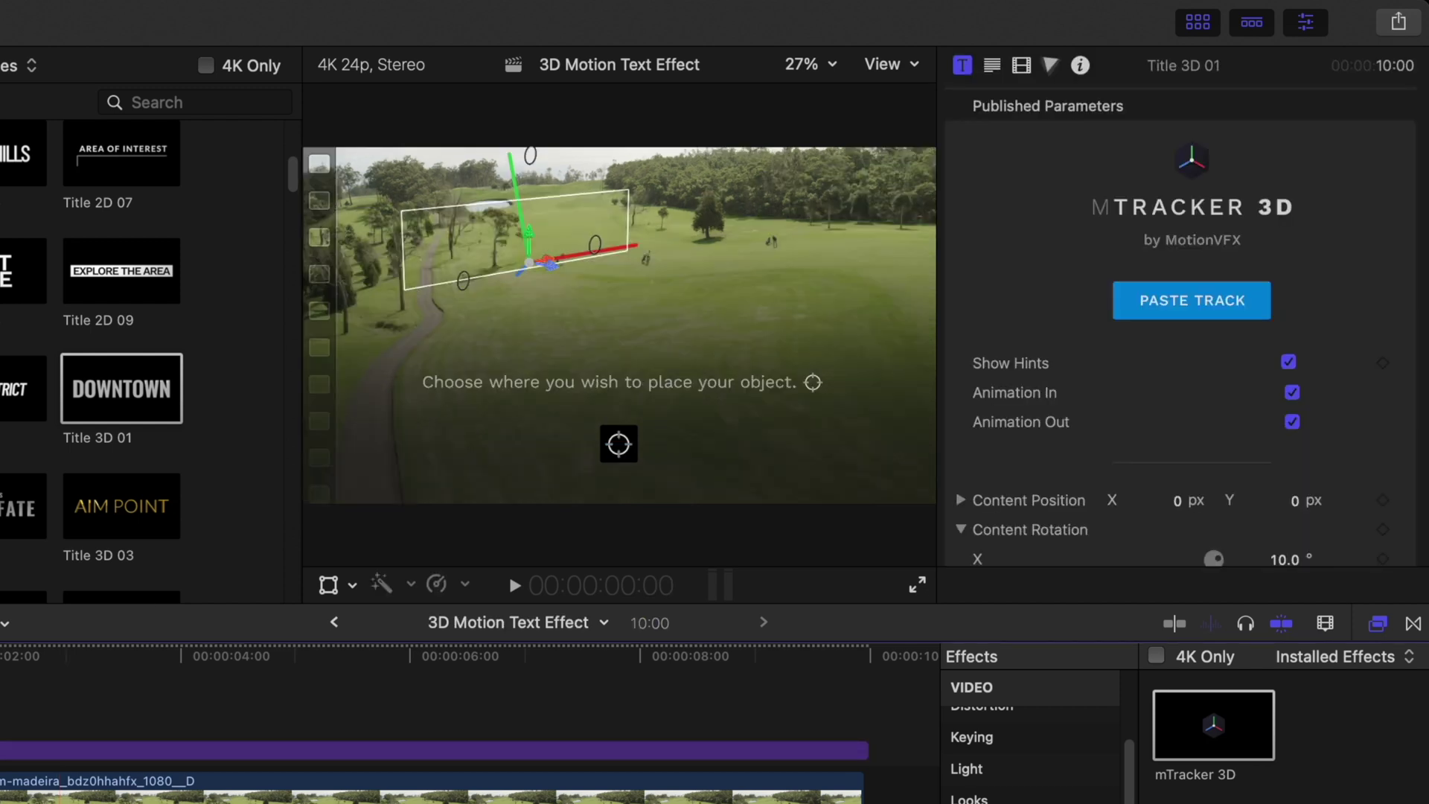
- Play the clip to check the tracked title, then return to about 2 seconds in
key(space)
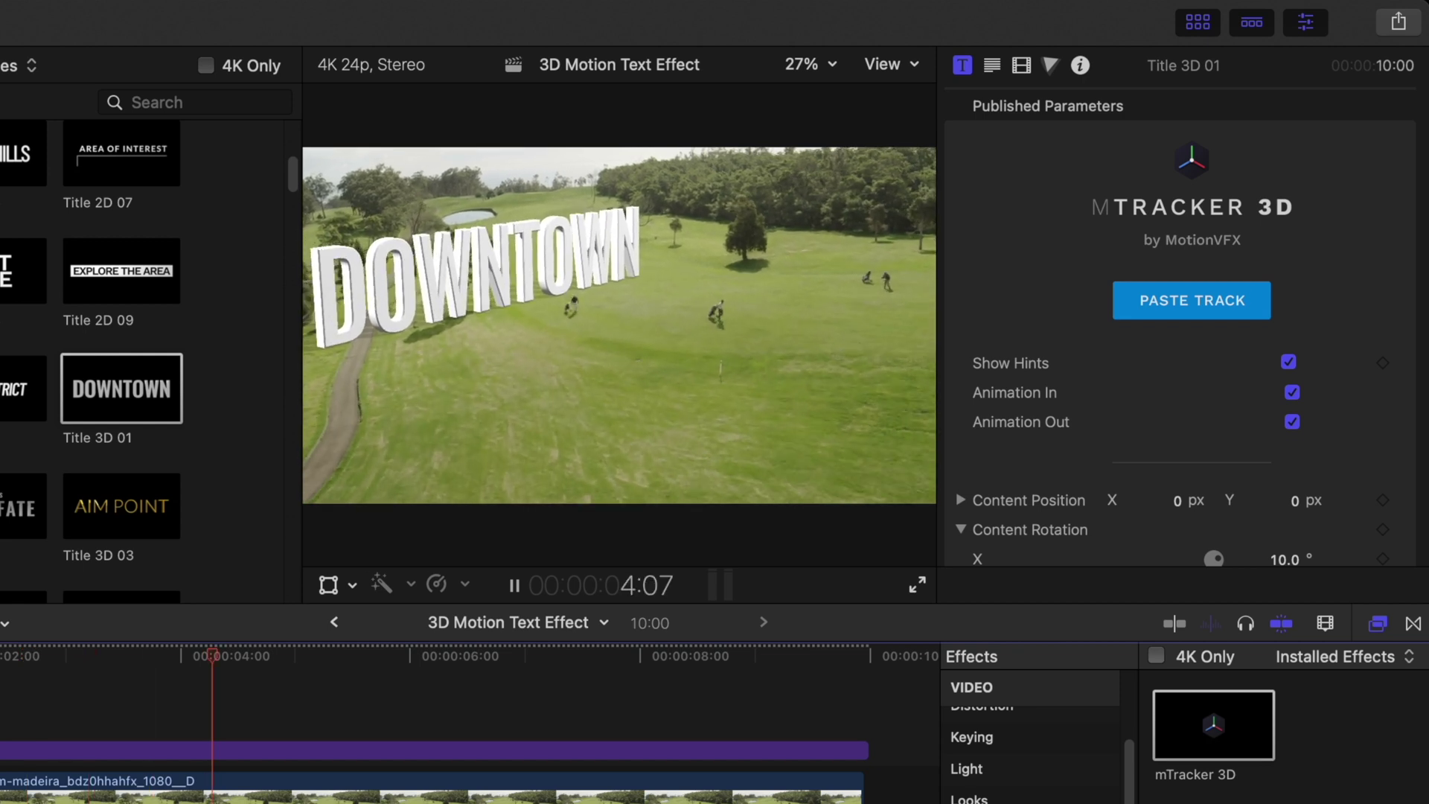
key(space)
click(20, 694)
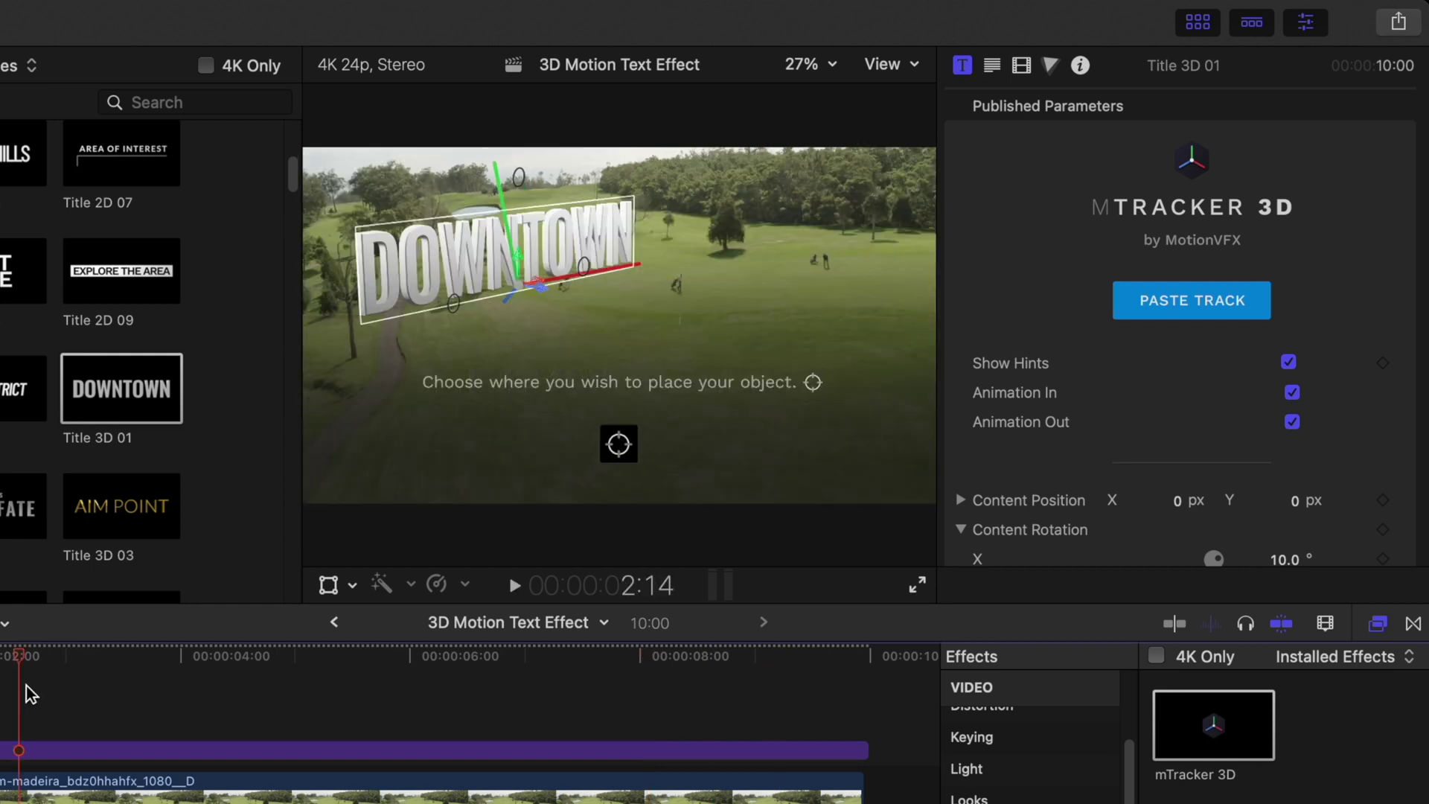
- Reduce the DOWNTOWN title's Content Scale to 90%
click(350, 750)
scroll(1067, 433, down, 3)
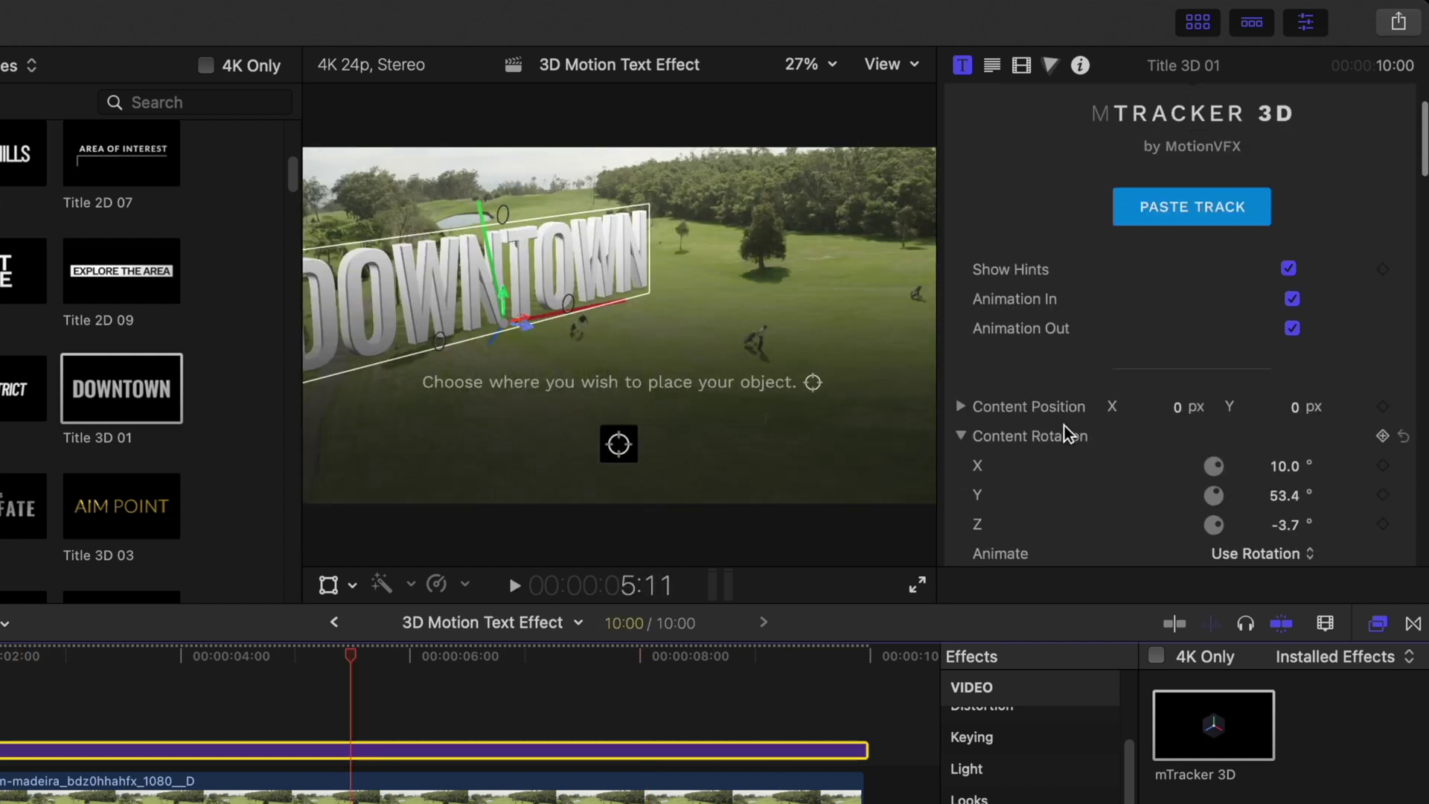
scroll(1068, 434, down, 2)
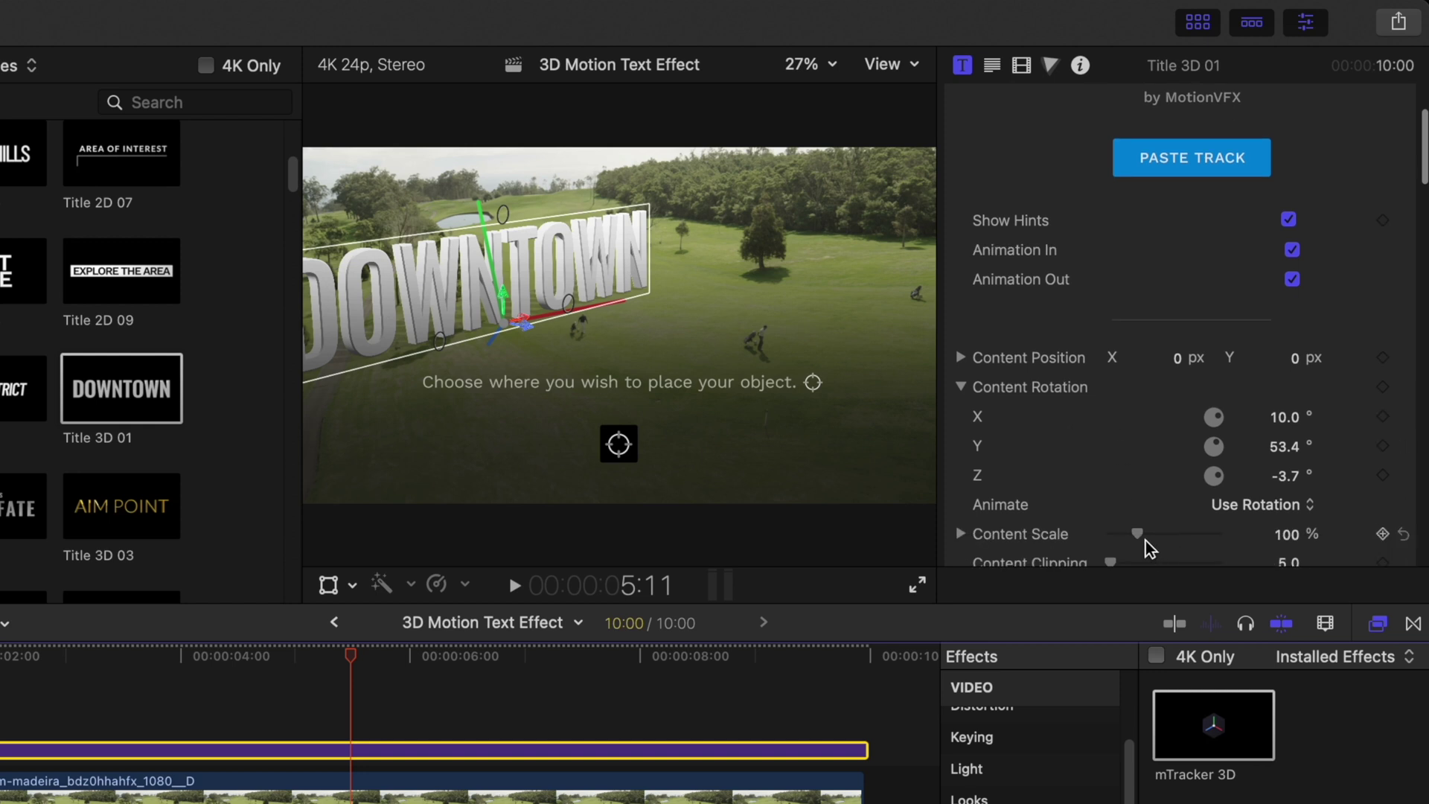
drag(1137, 540, 1131, 549)
- Replay the shot from the start, stopping at about 4 seconds
key(Home)
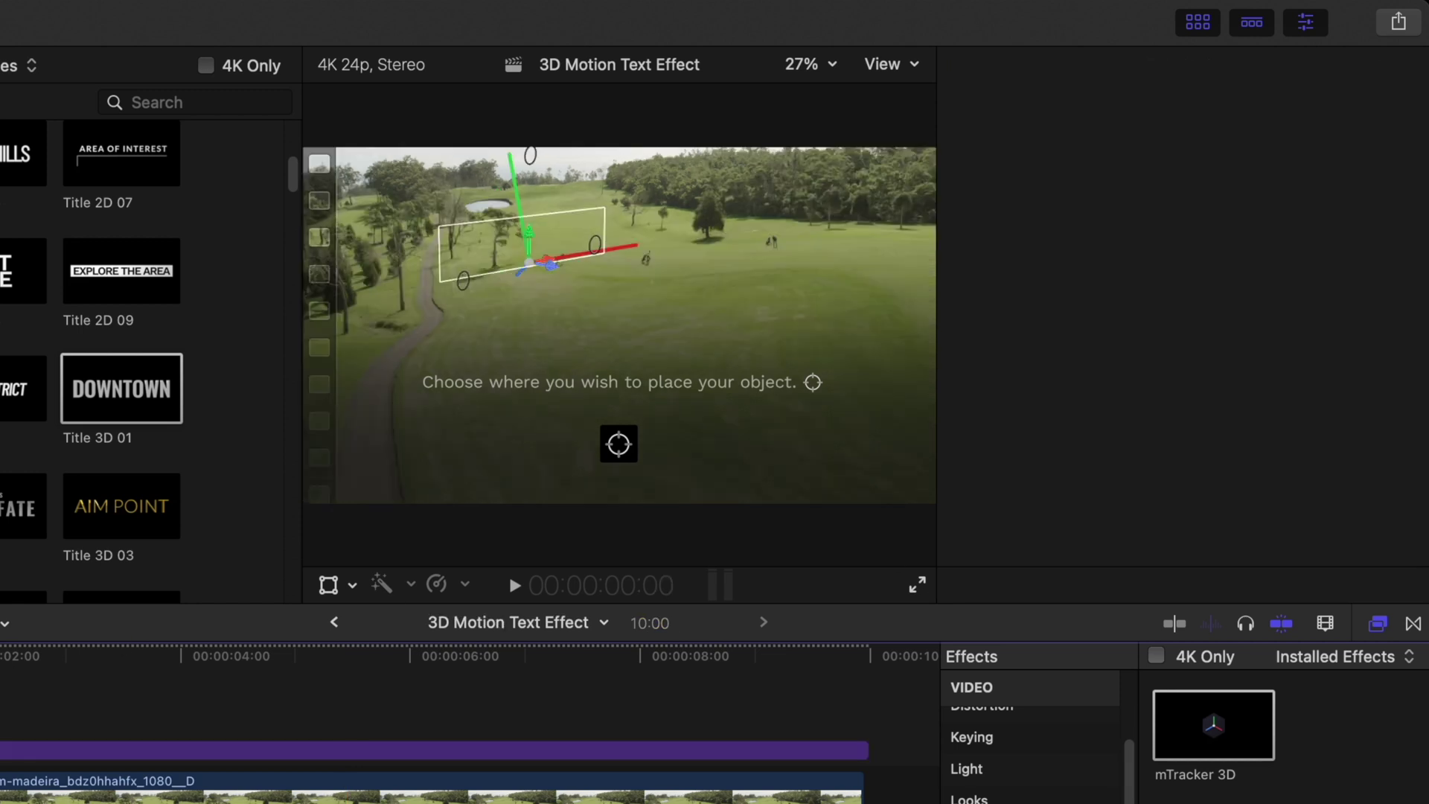
key(space)
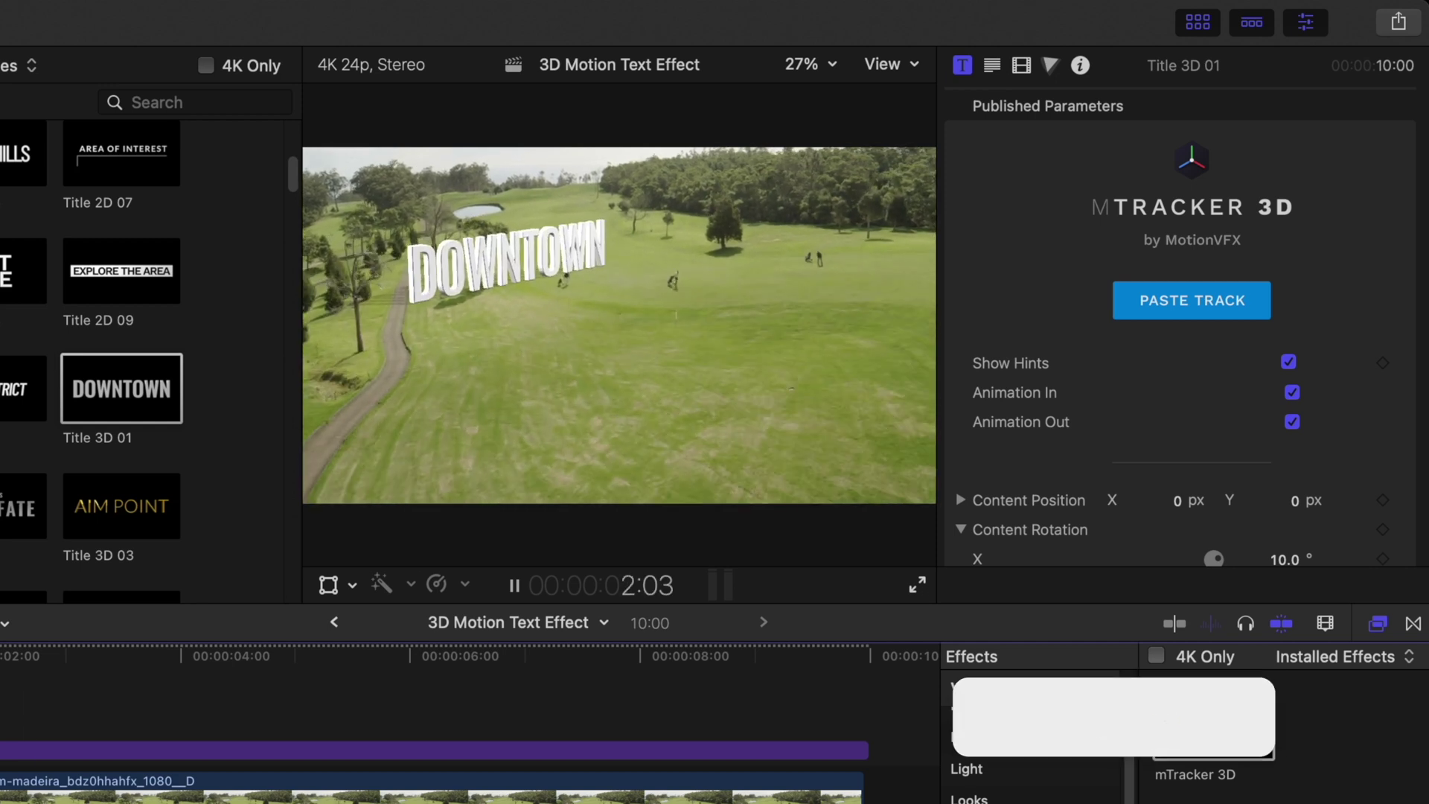
key(space)
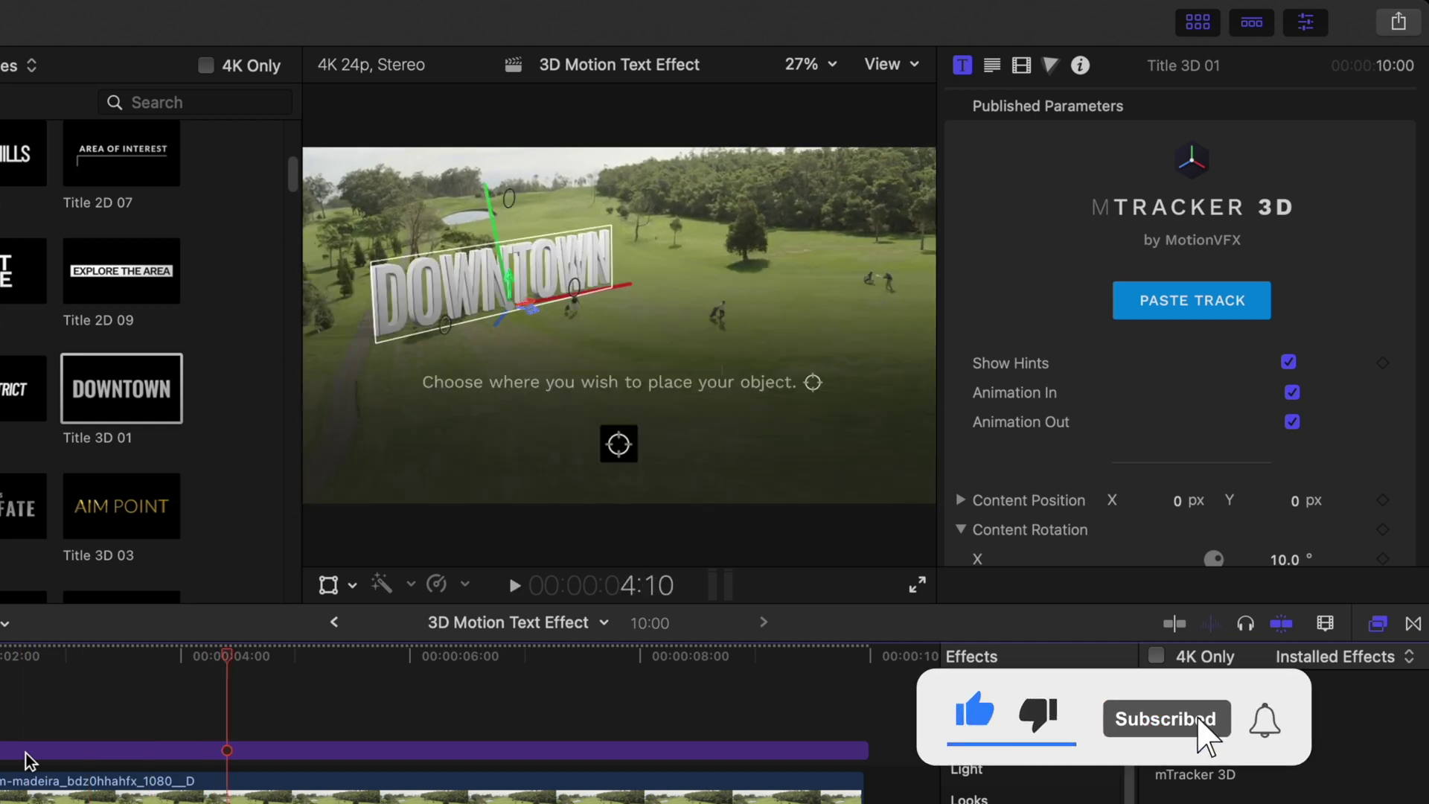
- Set the DOWNTOWN title's lighting style to Below
click(317, 753)
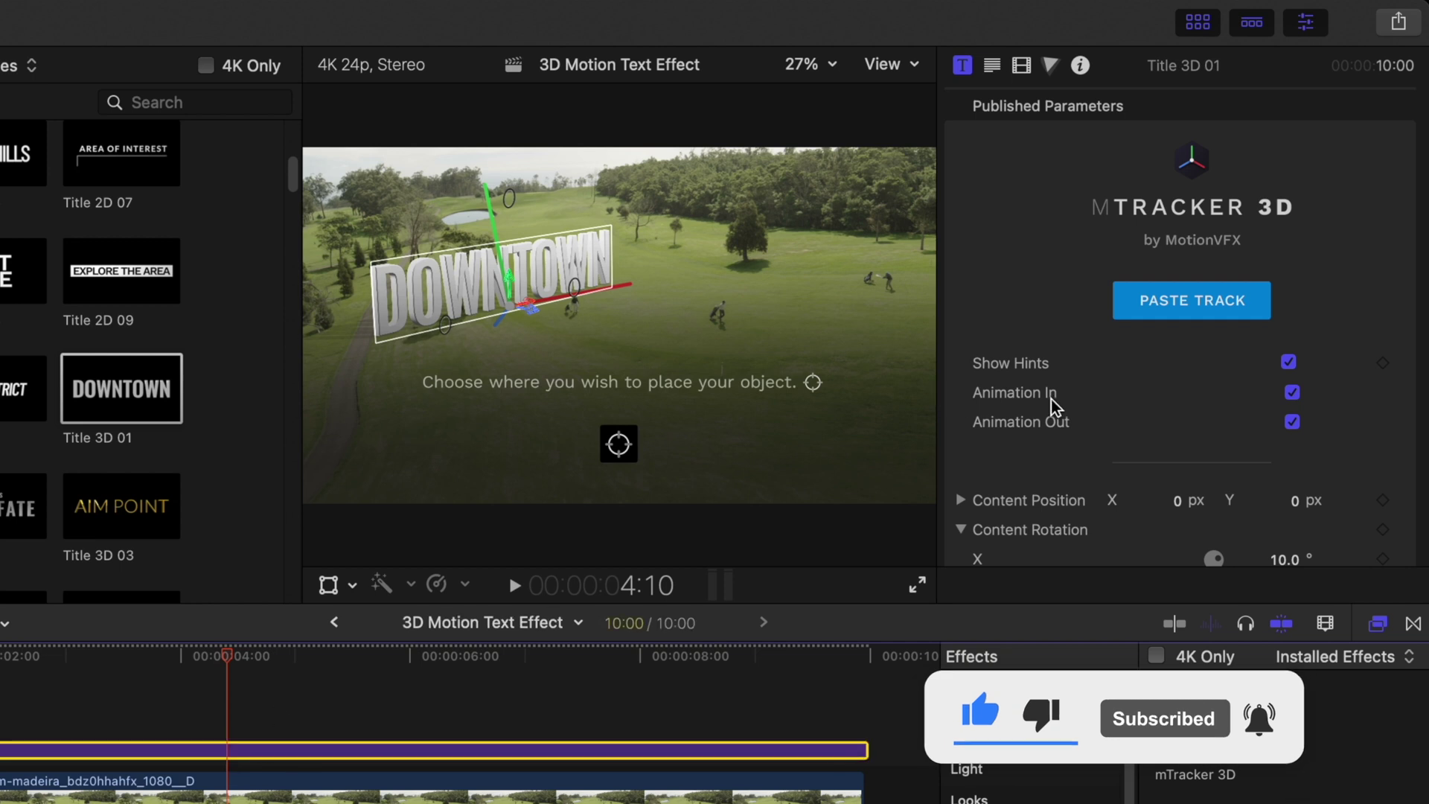
scroll(1050, 400, down, 15)
scroll(1050, 399, down, 2)
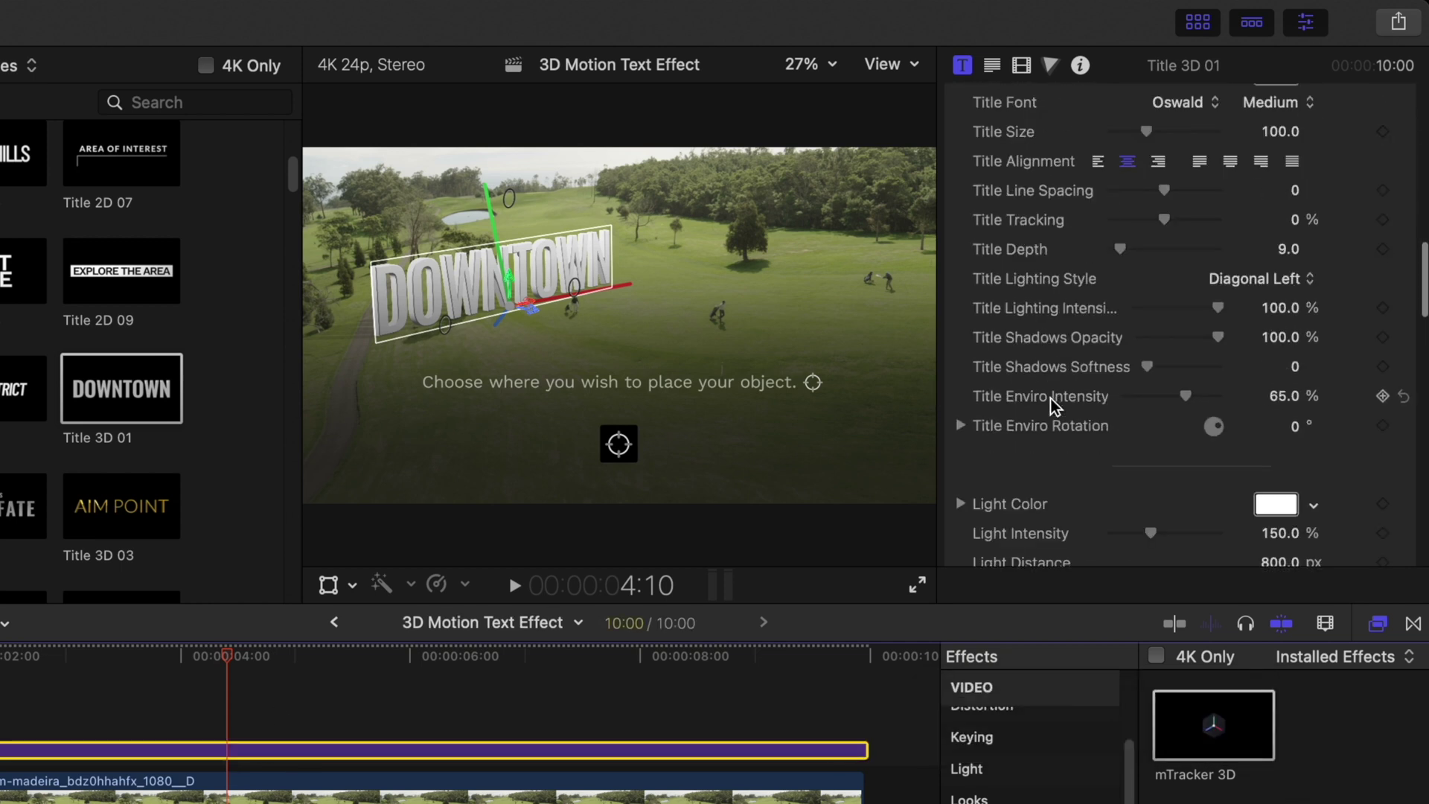
click(1269, 287)
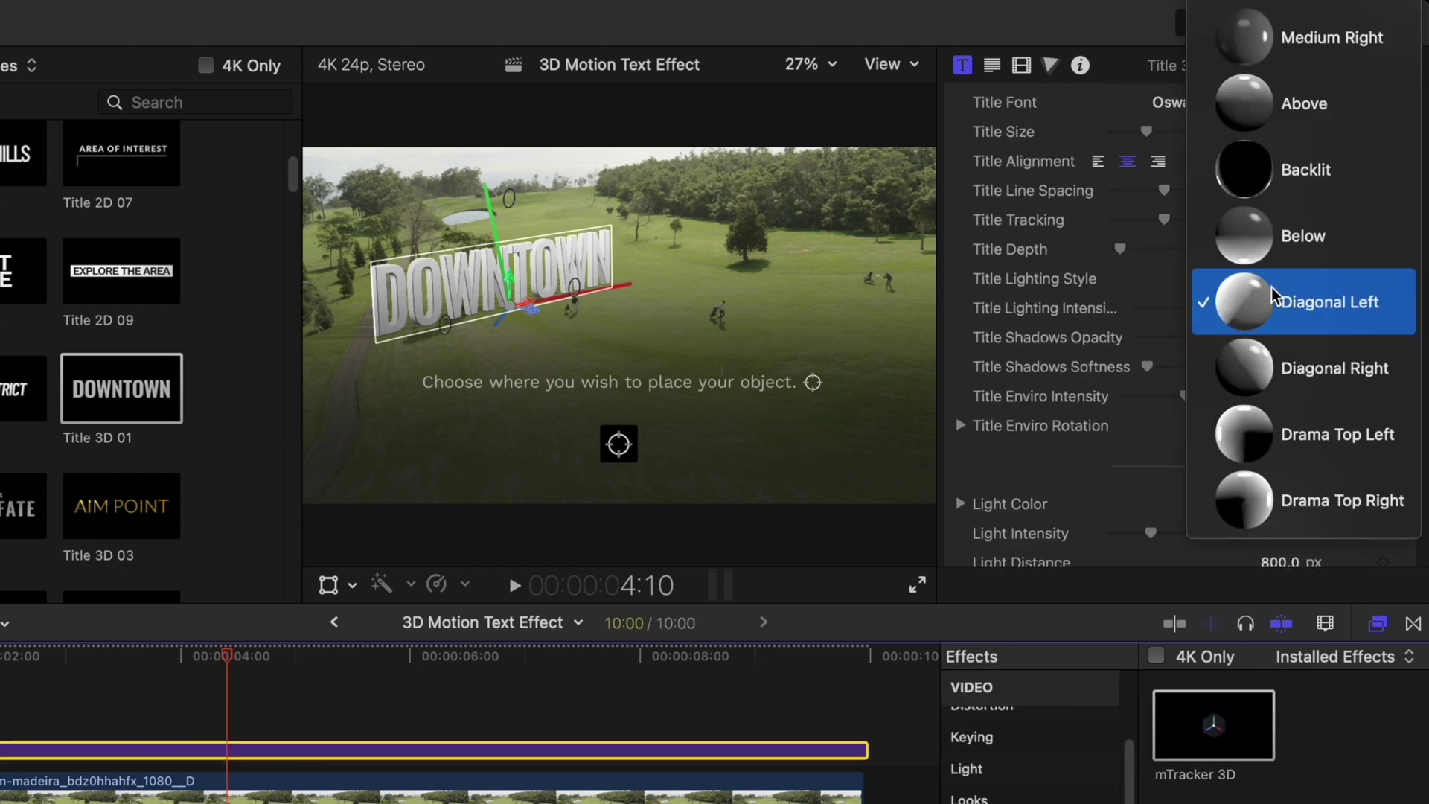
click(1274, 231)
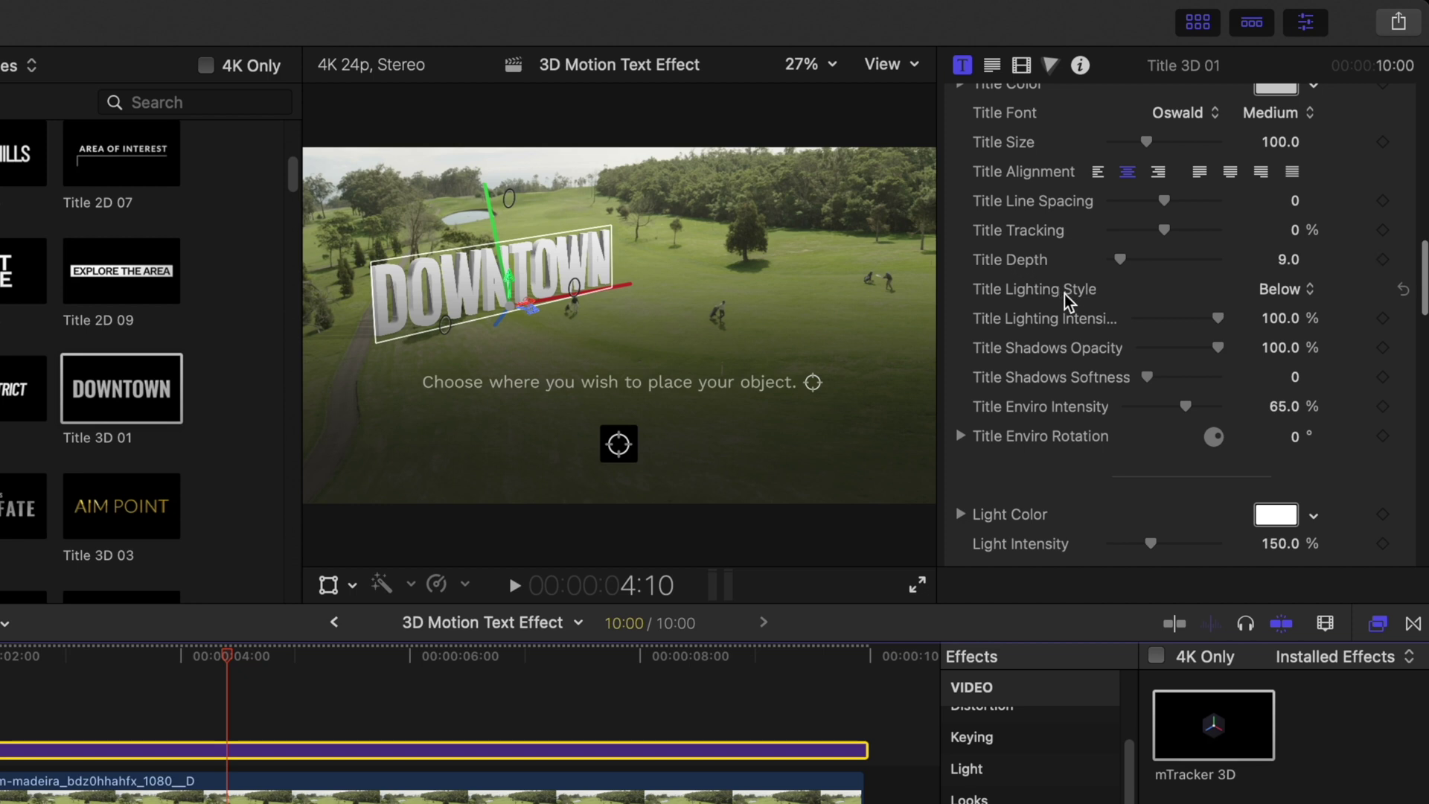
- Keep title lighting intensity at 100% and raise Title Shadows Softness to 29
scroll(1072, 308, down, 2)
drag(1216, 276, 1313, 304)
drag(1146, 334, 1197, 367)
scroll(1116, 396, down, 4)
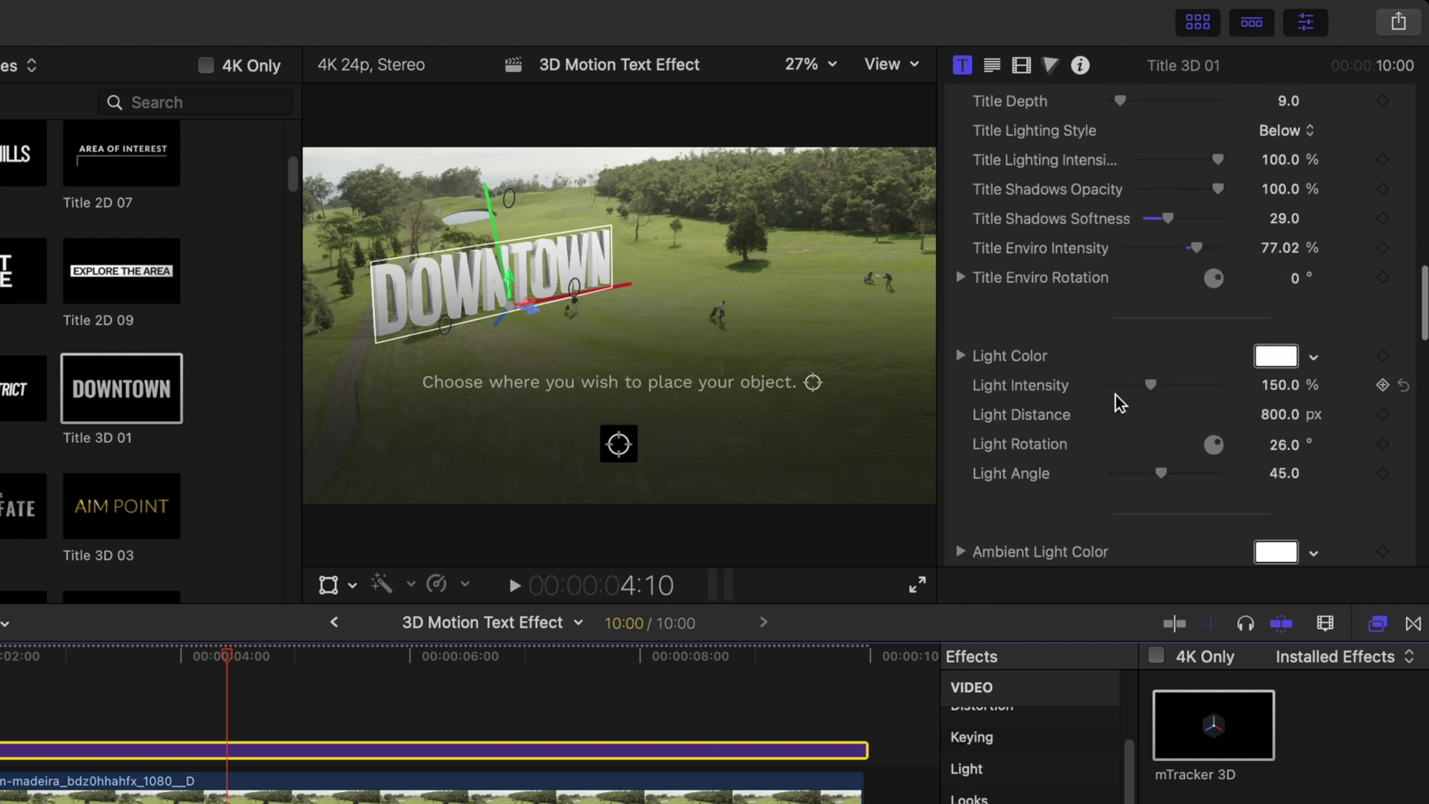
scroll(1116, 396, up, 5)
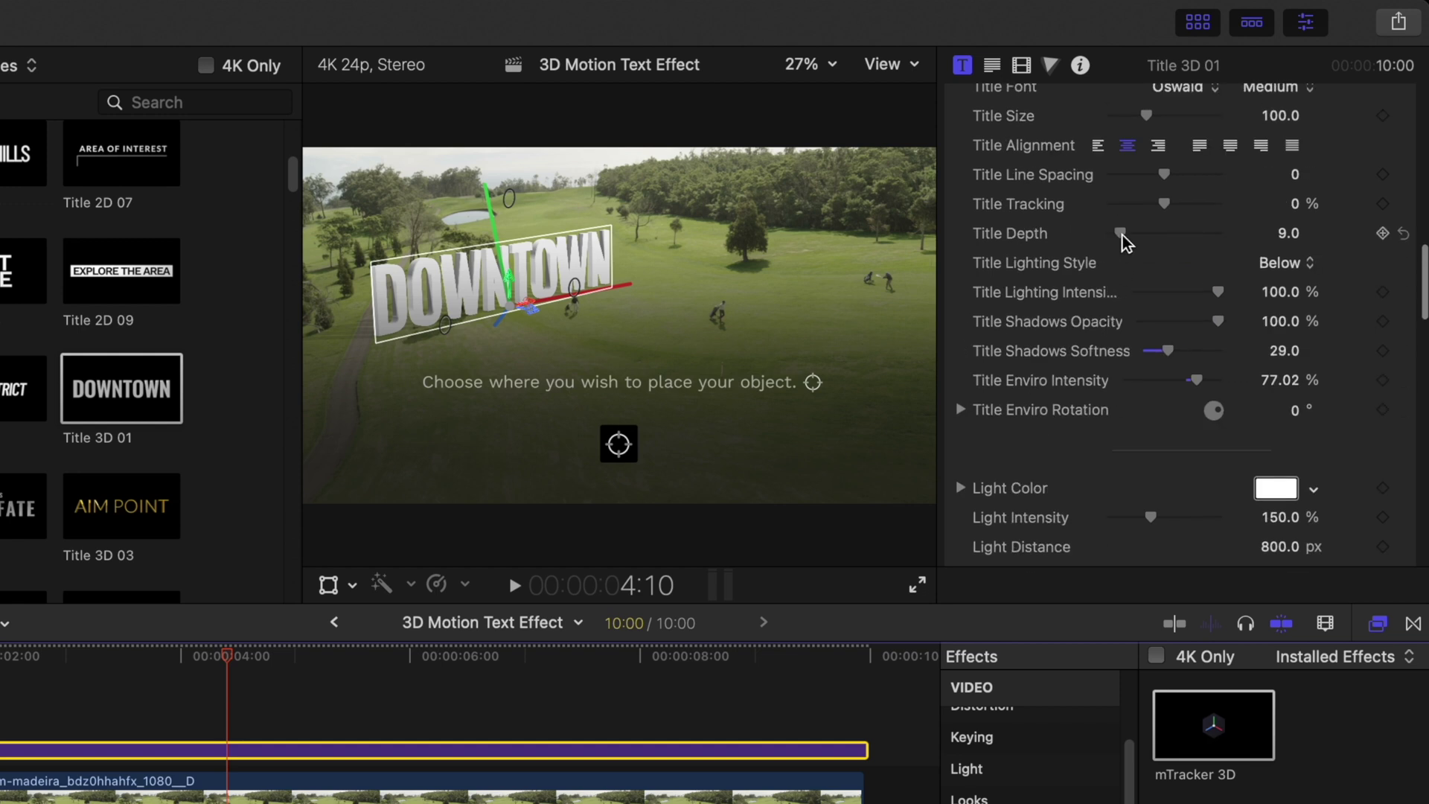
- Reduce the title's extrusion depth to 6.0
drag(1120, 234, 1118, 264)
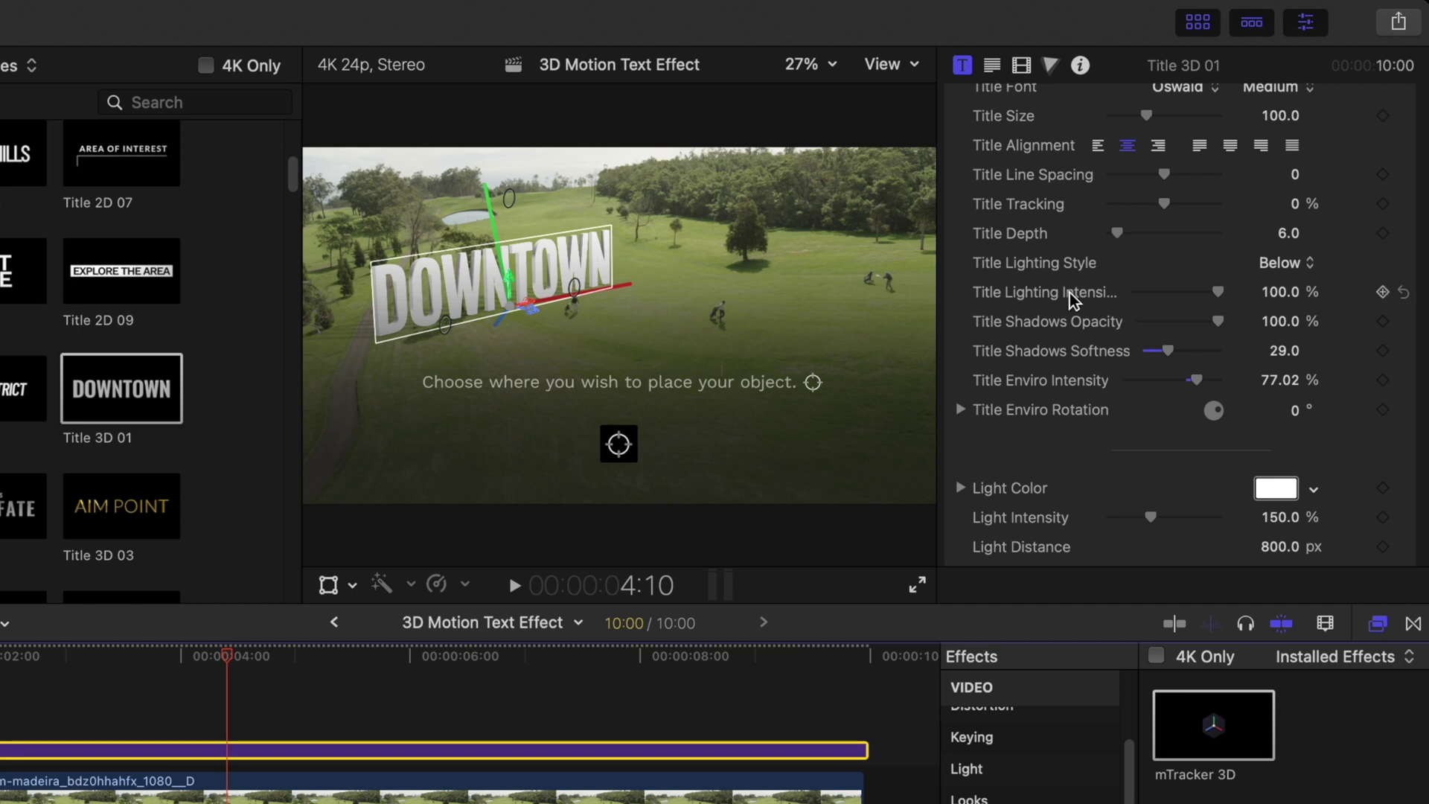
scroll(1072, 291, up, 3)
drag(1145, 224, 1149, 221)
scroll(1093, 275, up, 6)
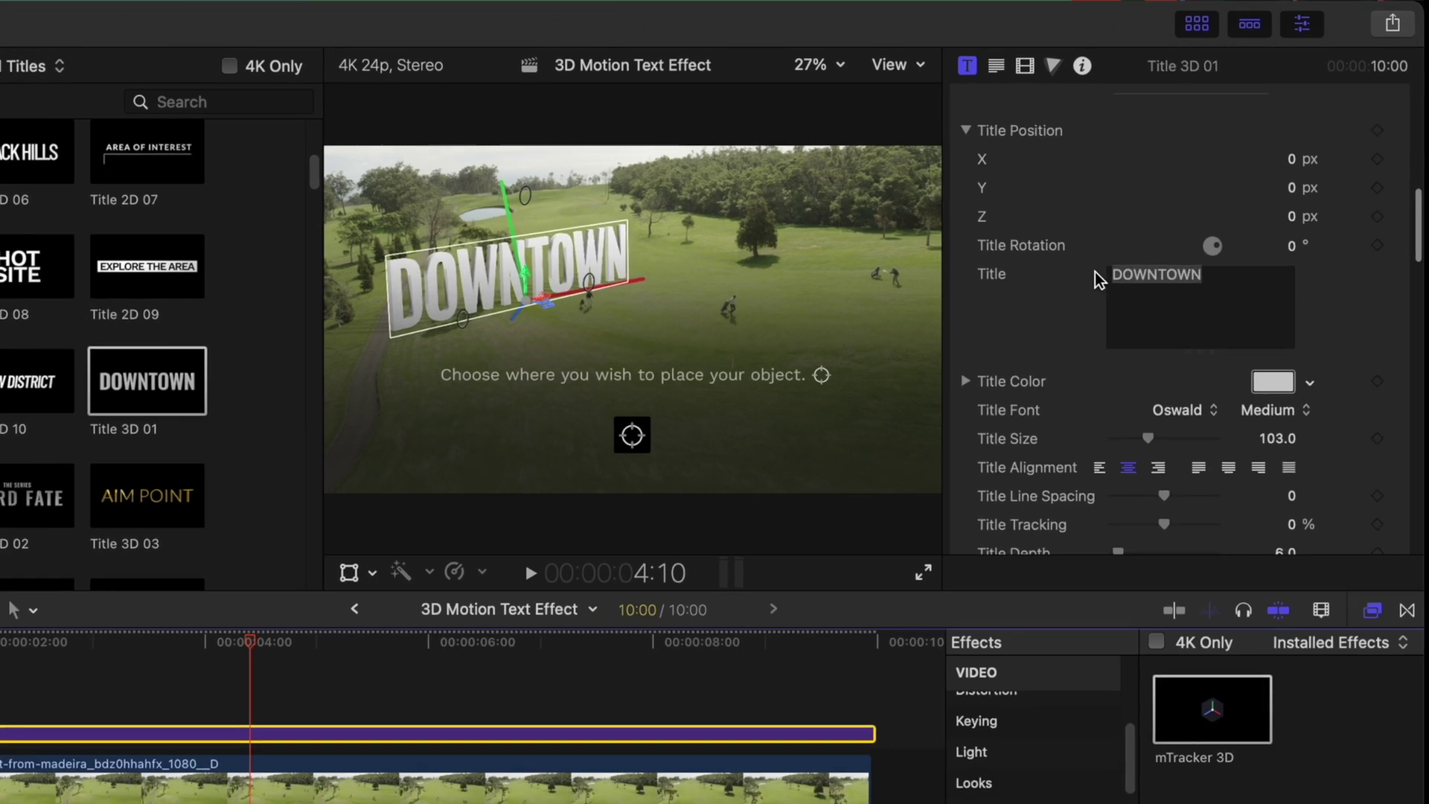
scroll(1095, 271, up, 4)
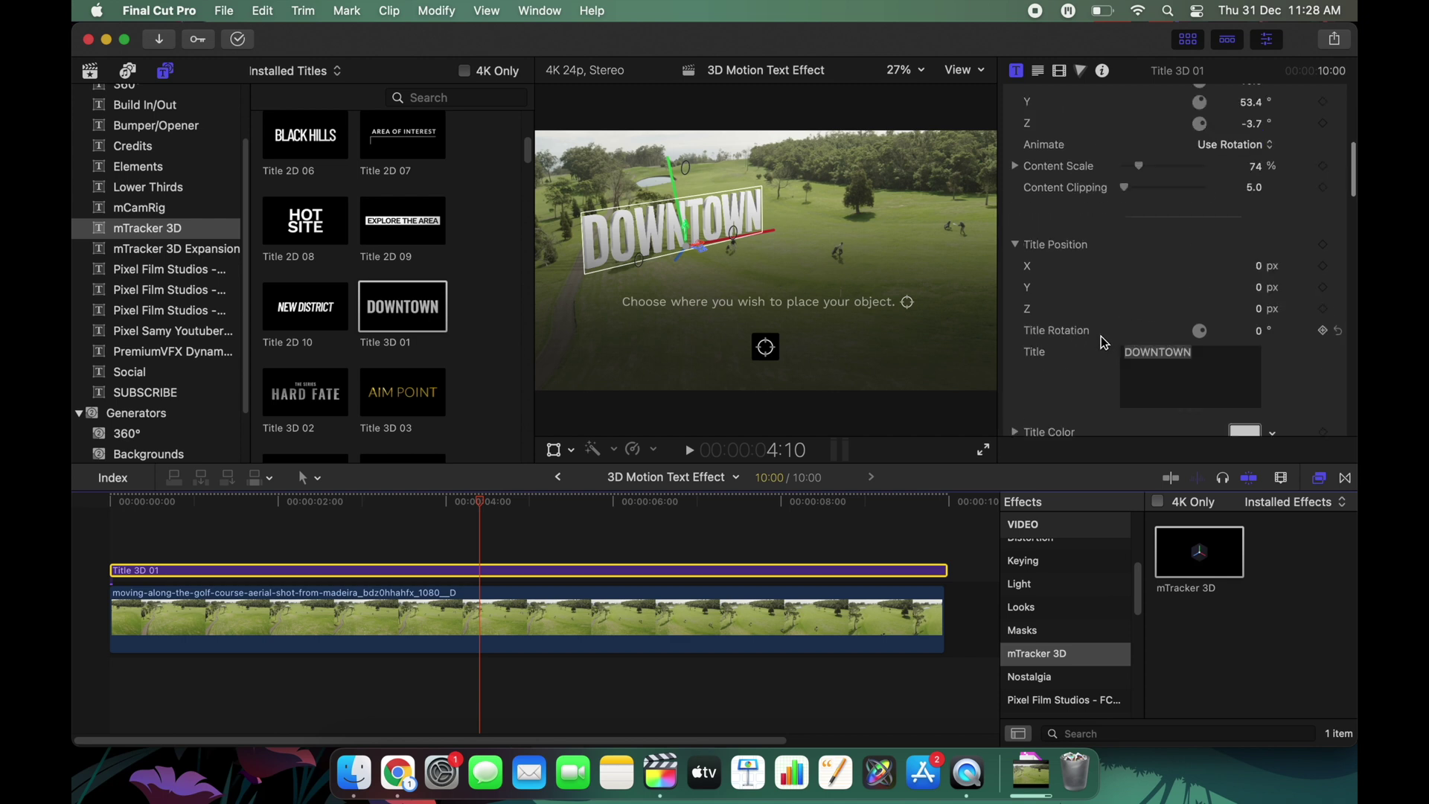
scroll(1101, 338, down, 8)
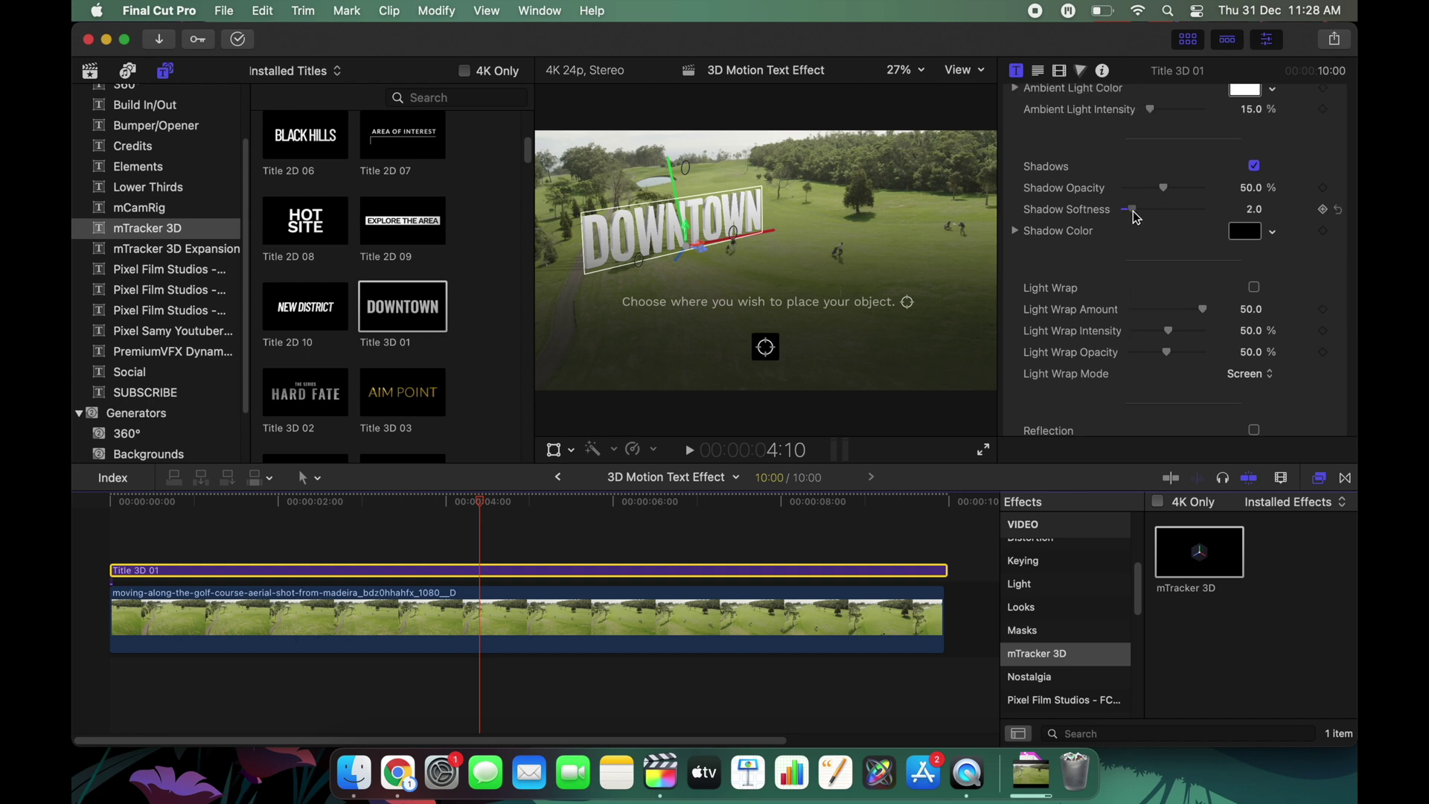
- Raise the title's Shadow Opacity to 100% and Shadow Softness to 61
drag(1163, 187, 1208, 195)
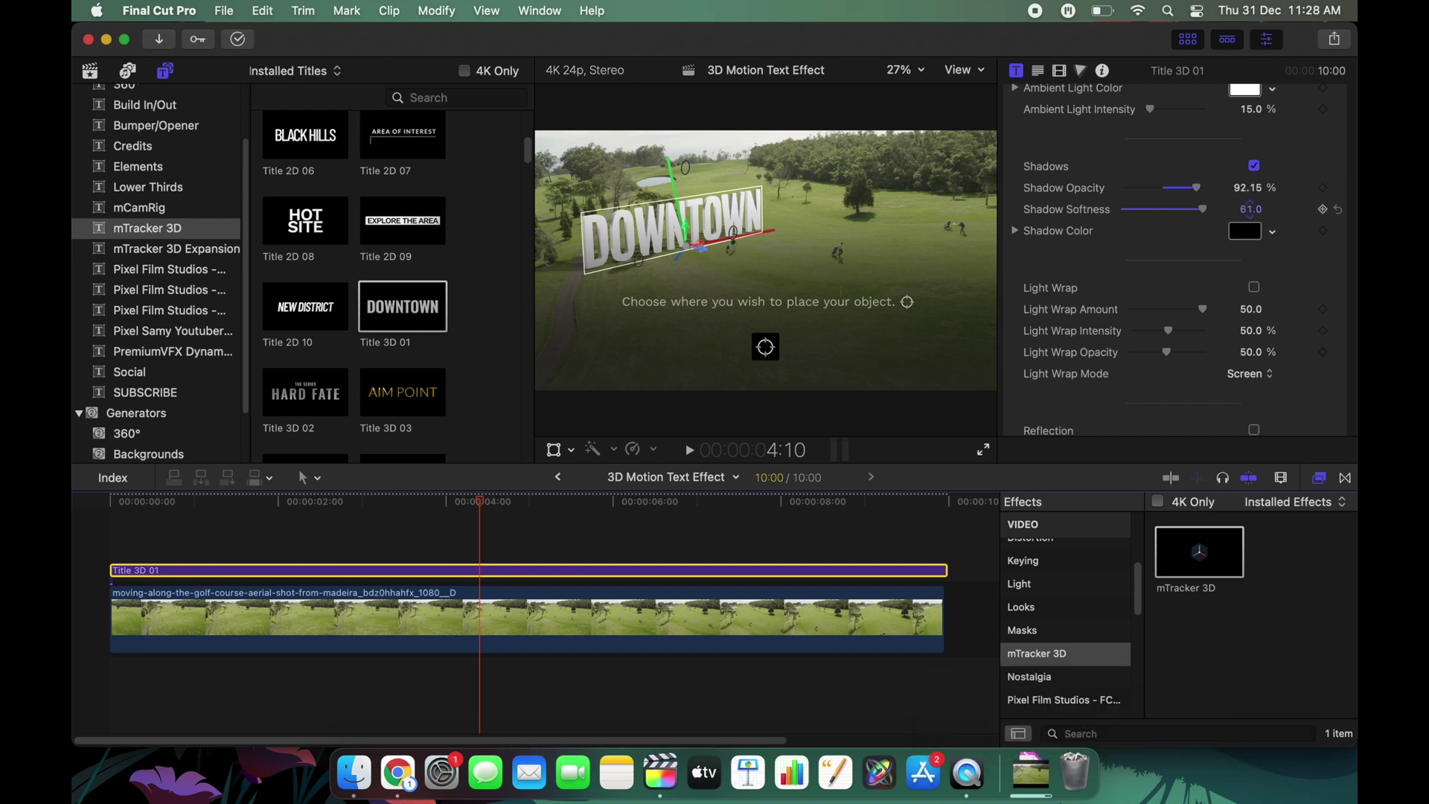
drag(1205, 191, 1243, 195)
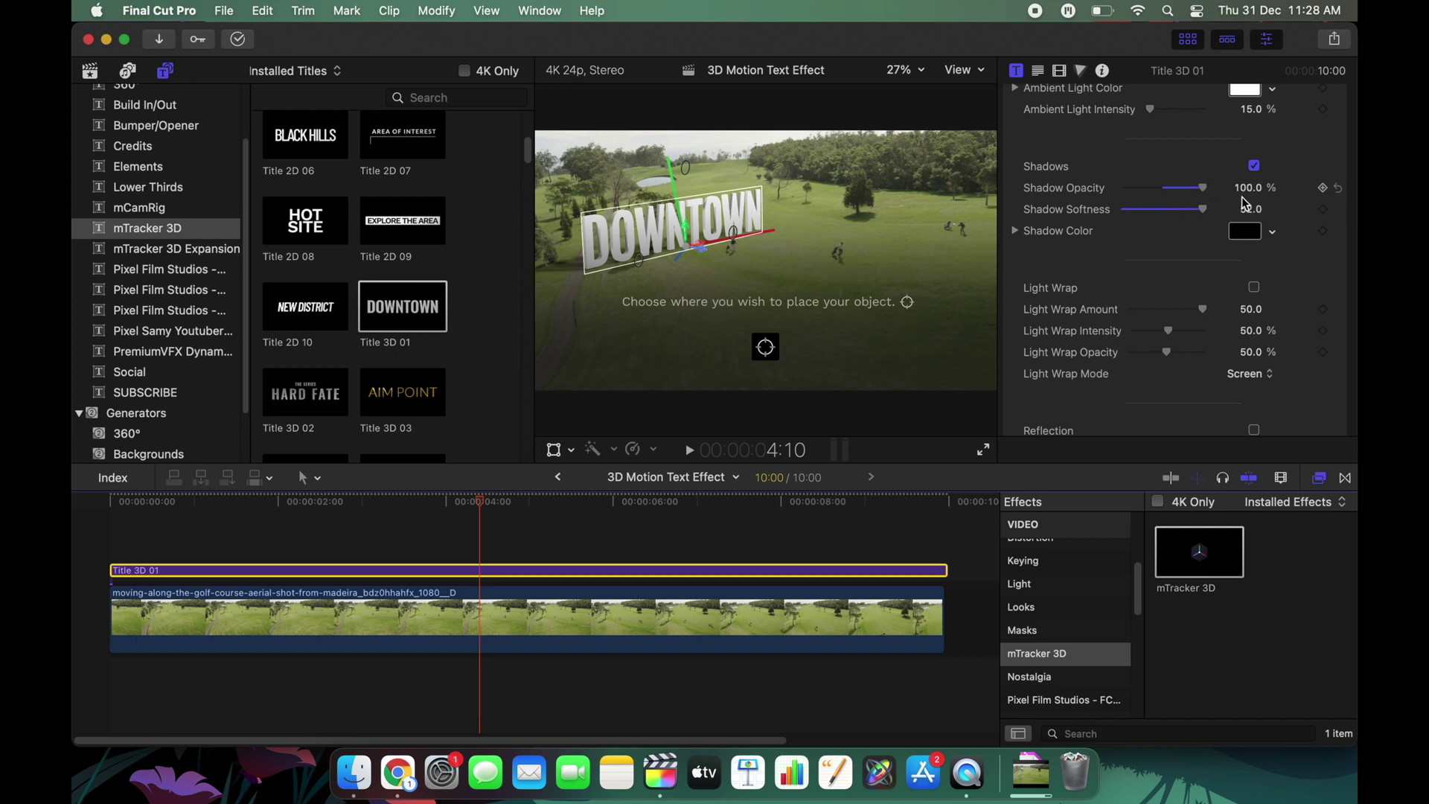